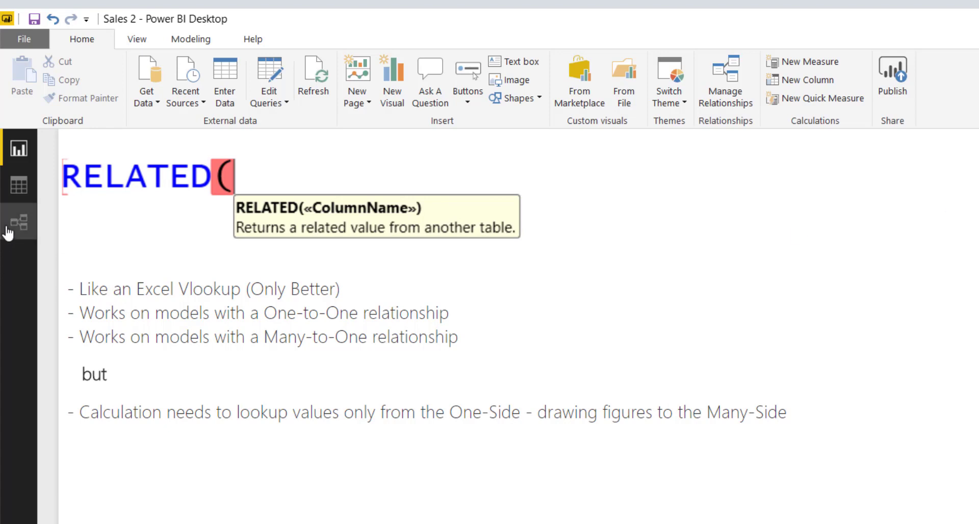
Switch to Model view to see Products linked one-to-one with Stock Levels.
click(7, 231)
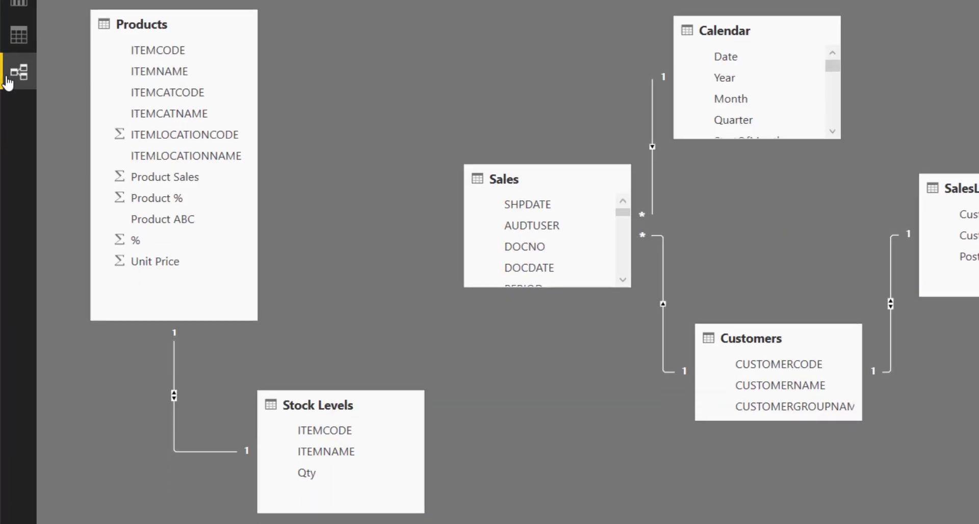
Select Products in the diagram and view the Stock Levels rows (ITEMCODE, ITEMNAME, Qty) in Data view.
click(154, 30)
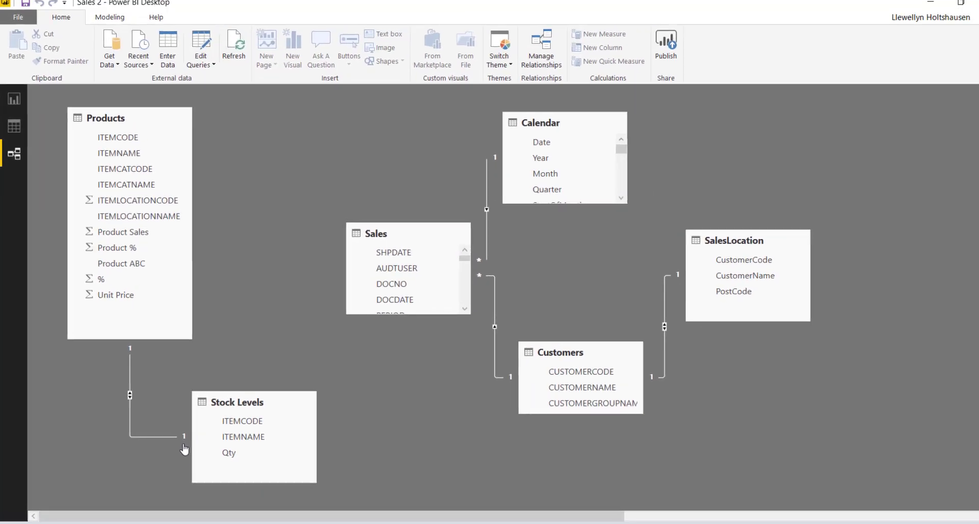
click(19, 35)
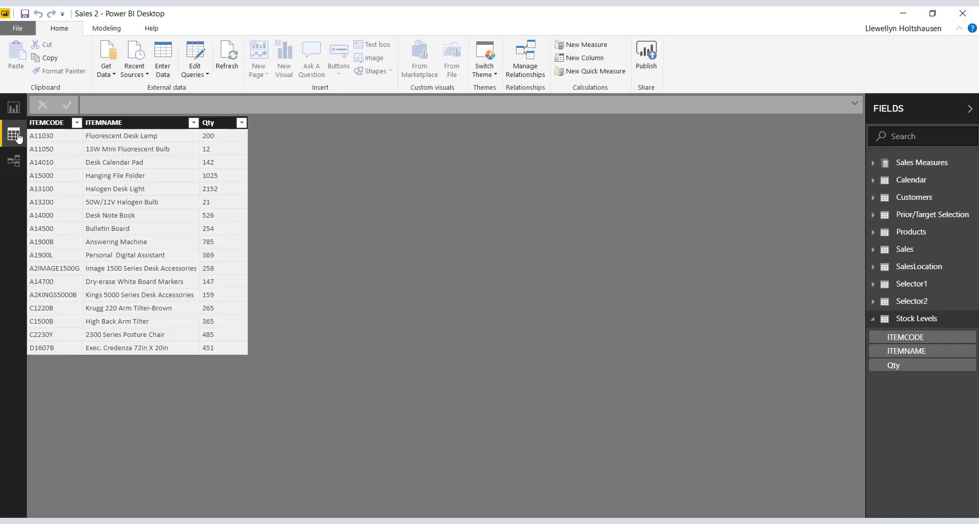
Inspect the Products table data, including ITEMCODE and Unit Price, in Data view.
click(914, 239)
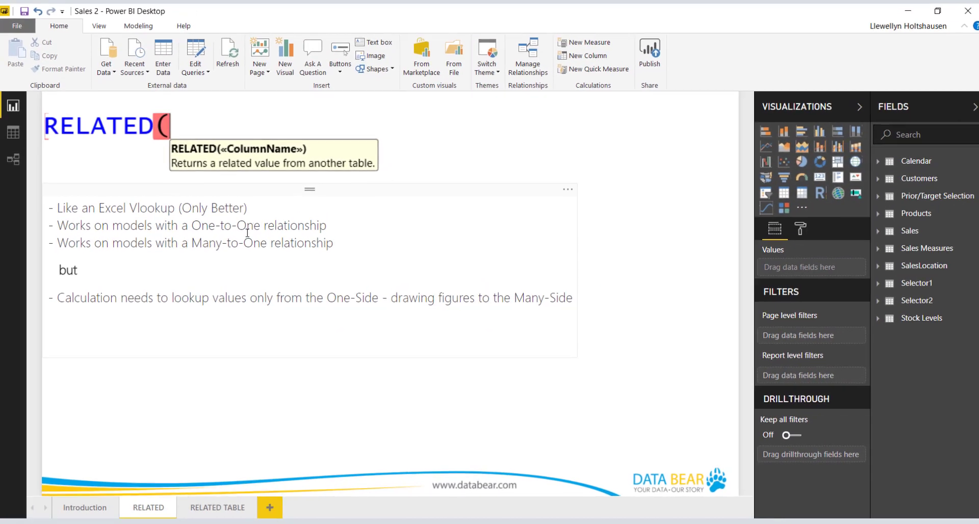
click(13, 134)
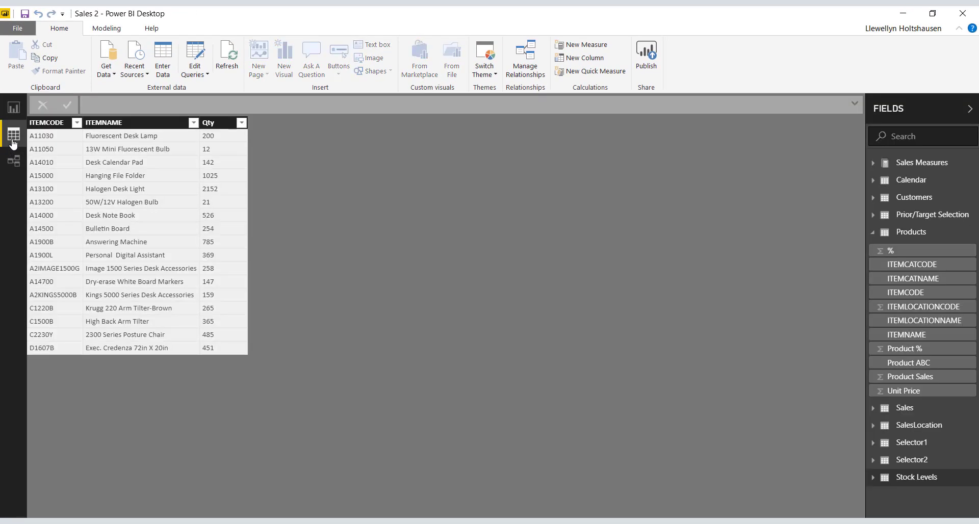
right_click(919, 235)
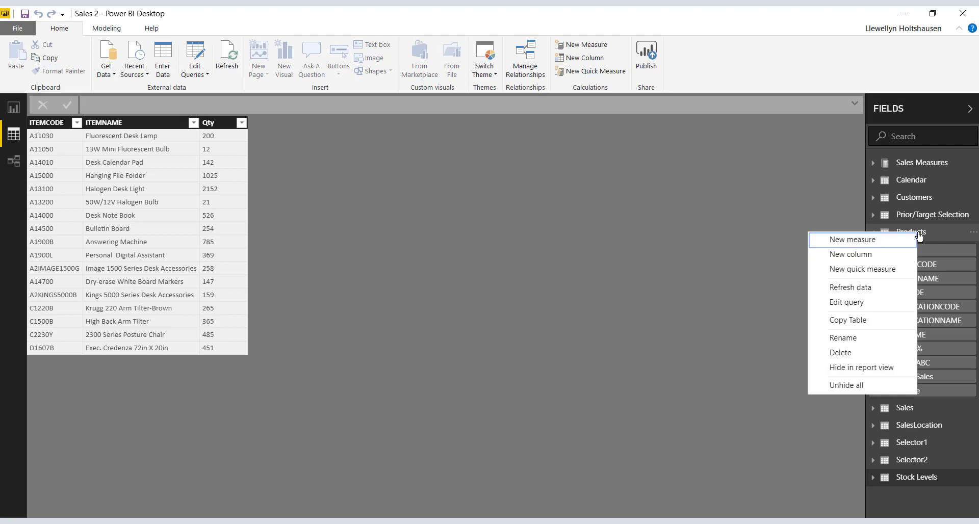
Add Products column Stock Value (related) = Products[Unit Price] * RELATED('Stock Levels'[Qty]).
click(879, 258)
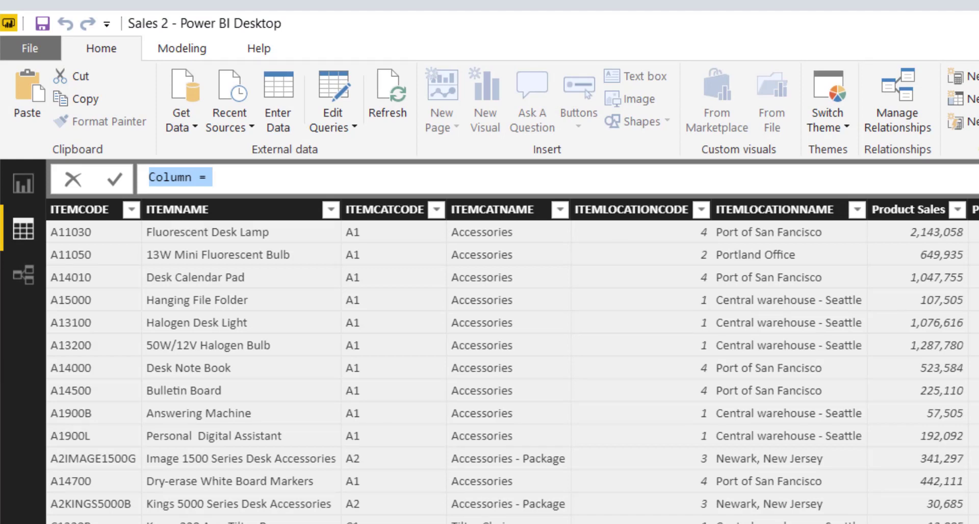
text(St)
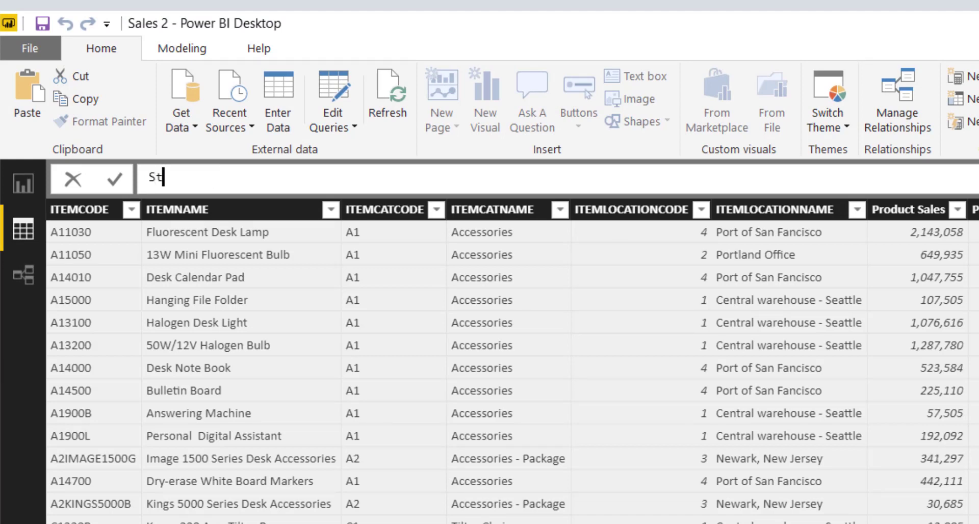
text(ock Value)
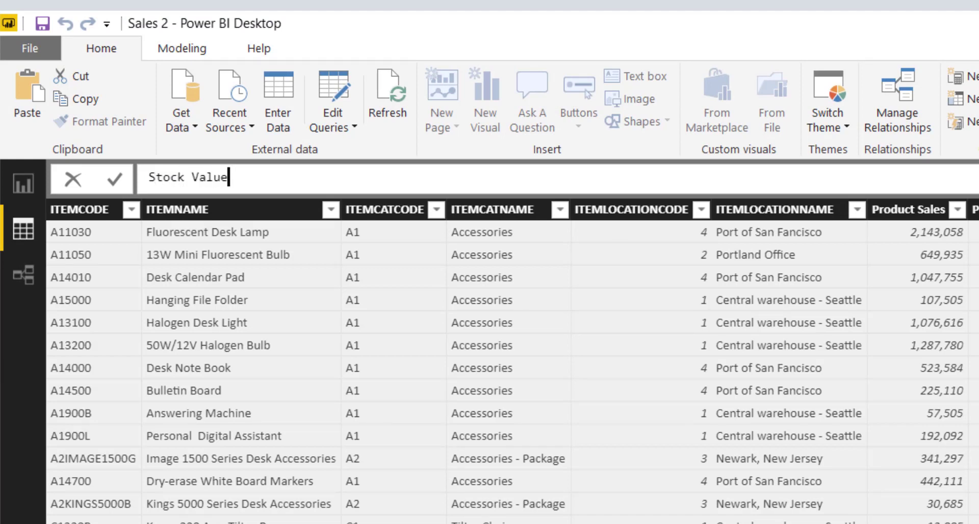
text( (related) = )
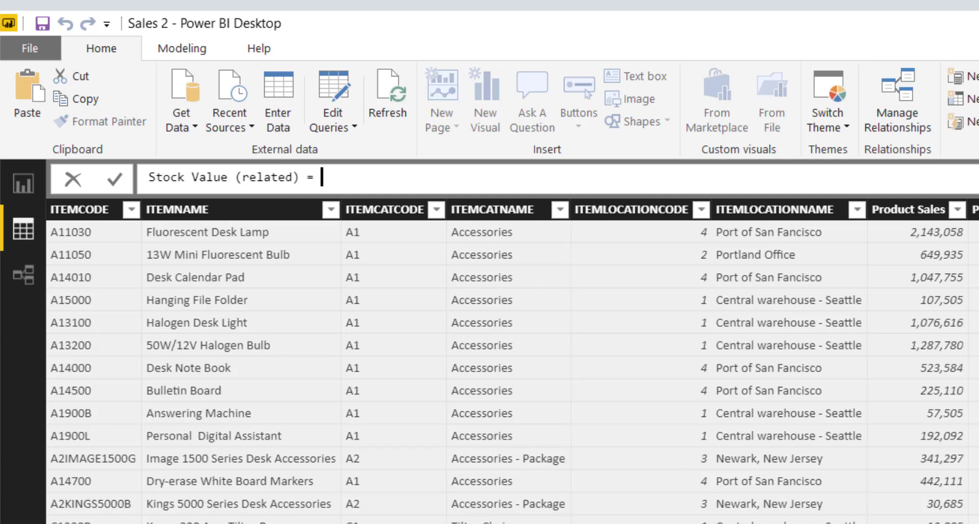
text(Prod)
key(Down)
key(Down)
key(Down)
key(Down)
key(Down)
key(Down)
key(Down)
key(Down)
key(Down)
key(Down)
key(Down)
key(Down)
key(Down)
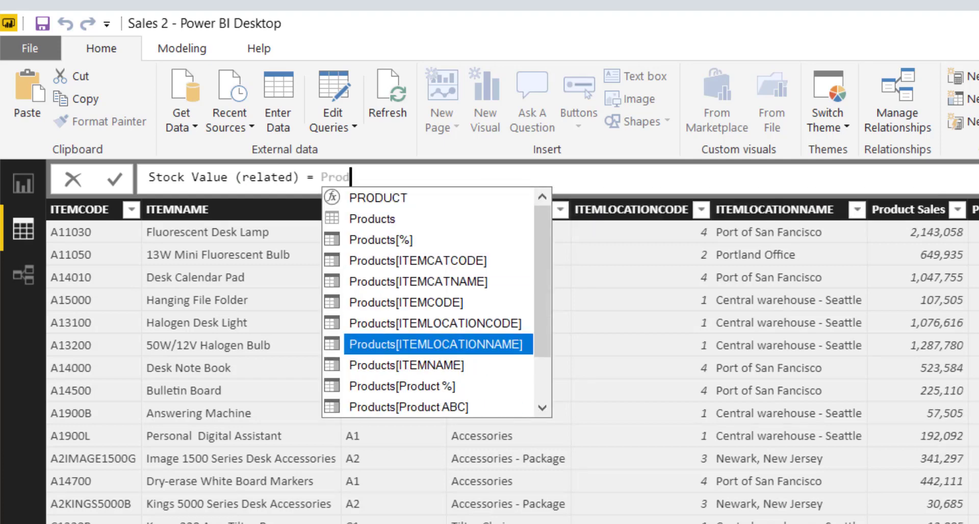
key(Up)
key(Tab)
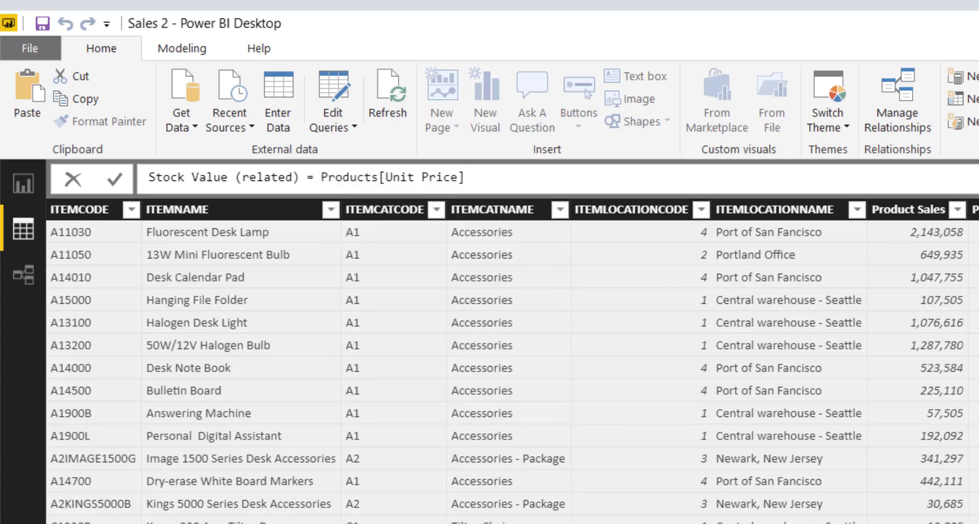
text(* re)
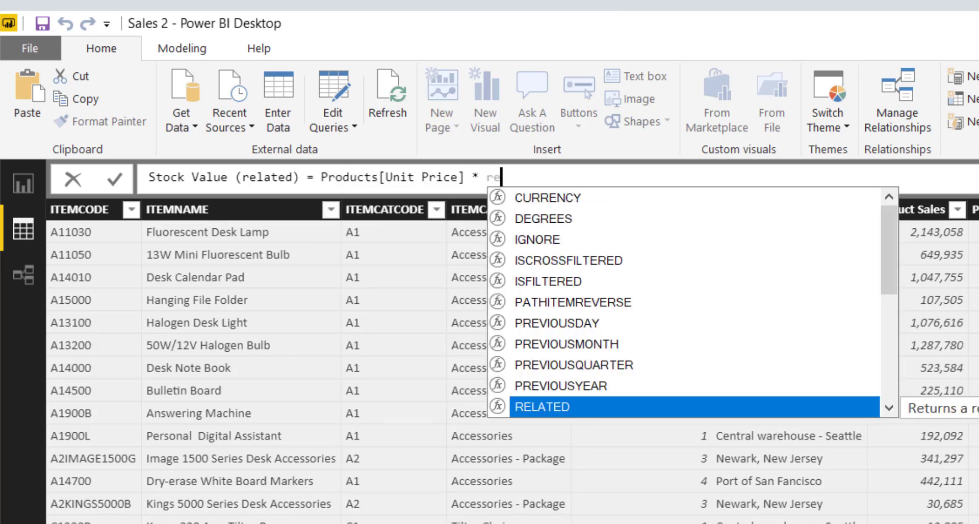
key(Tab)
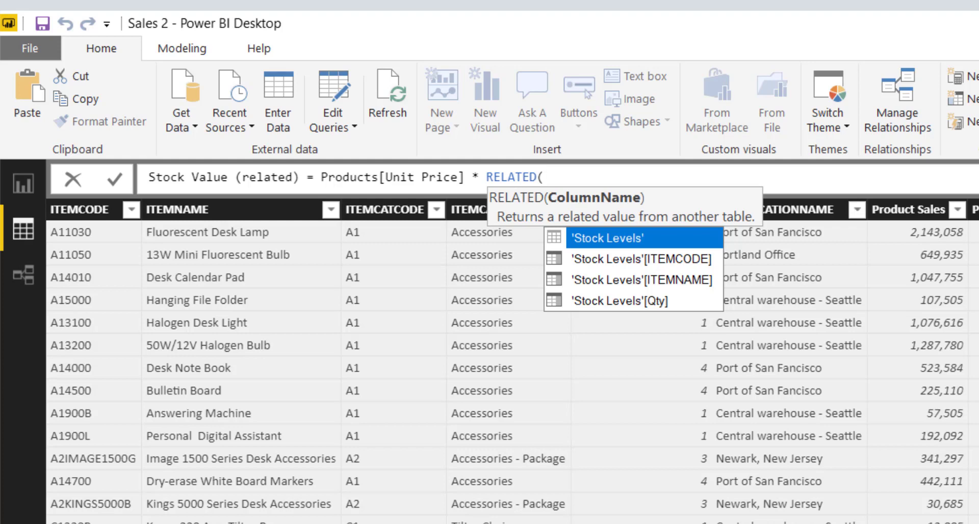
key(Down)
key(Down)
key(Down)
key(Tab)
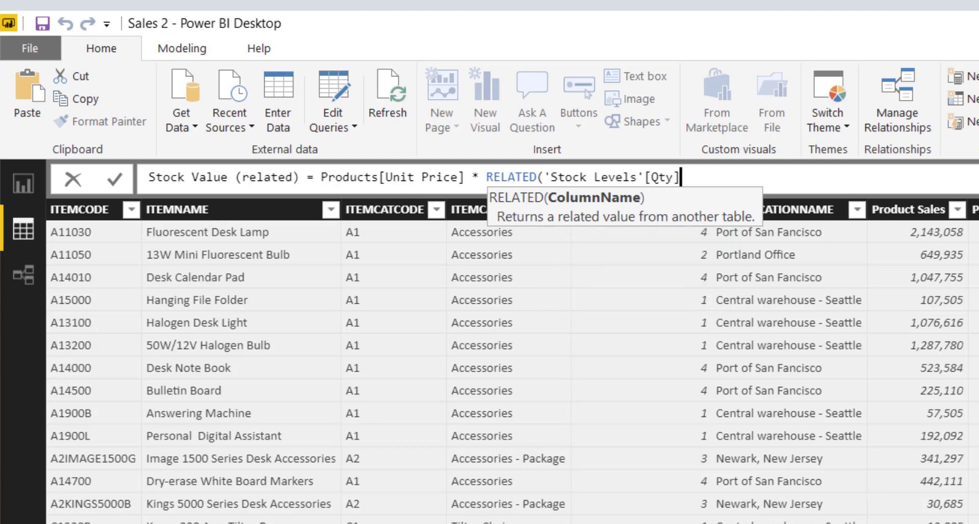
text())
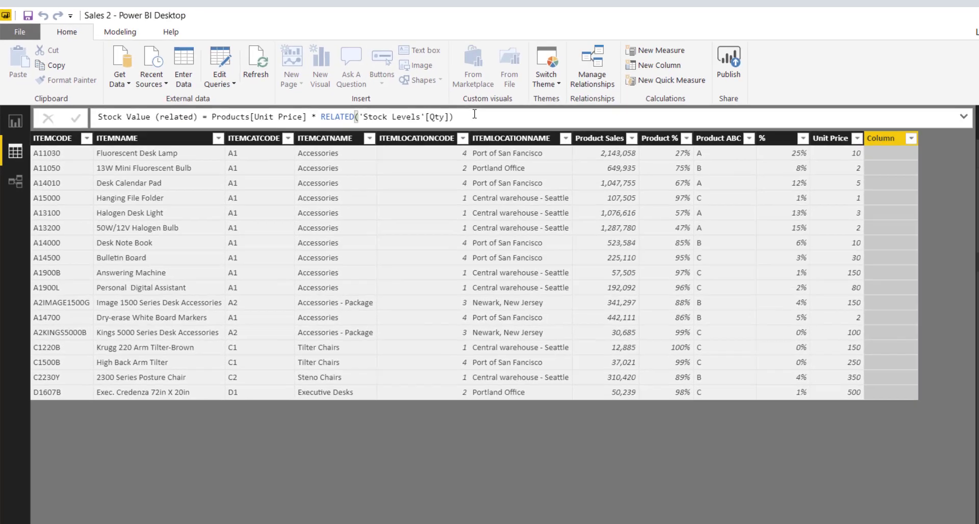
key(Return)
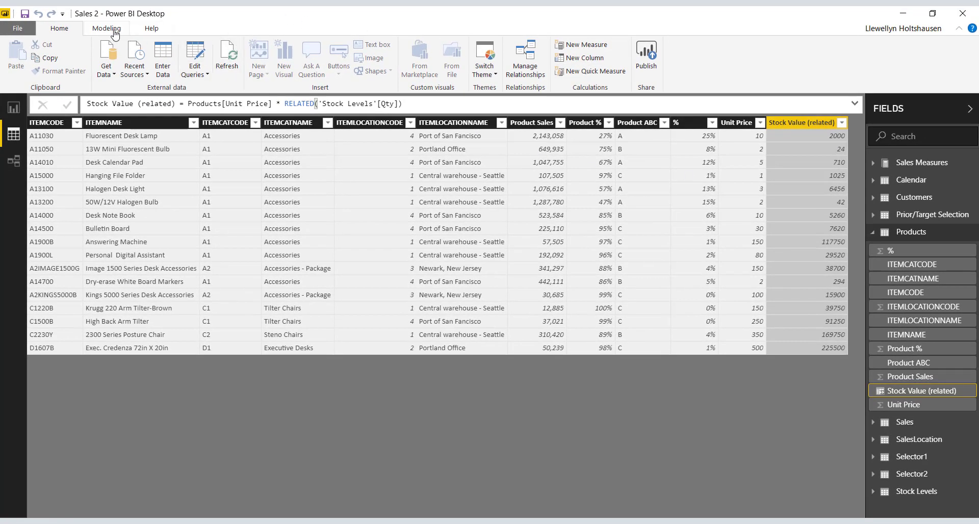
click(113, 30)
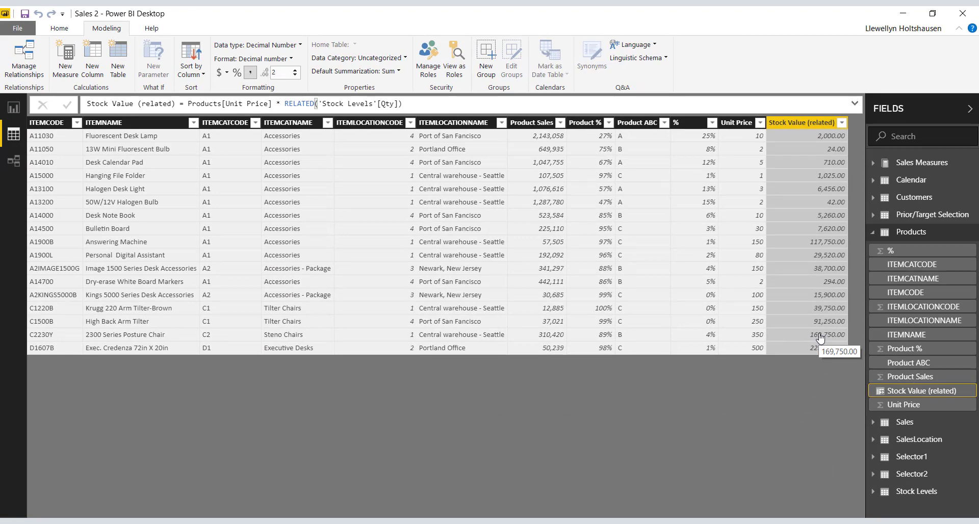
Start a new Products measure named StockV (related) beginning with SUMX(Products, ...).
right_click(911, 232)
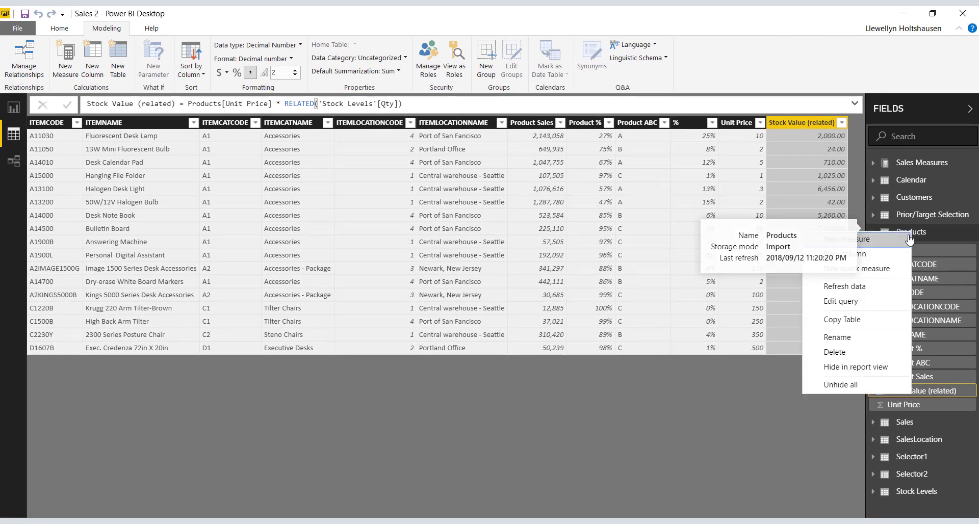
click(898, 239)
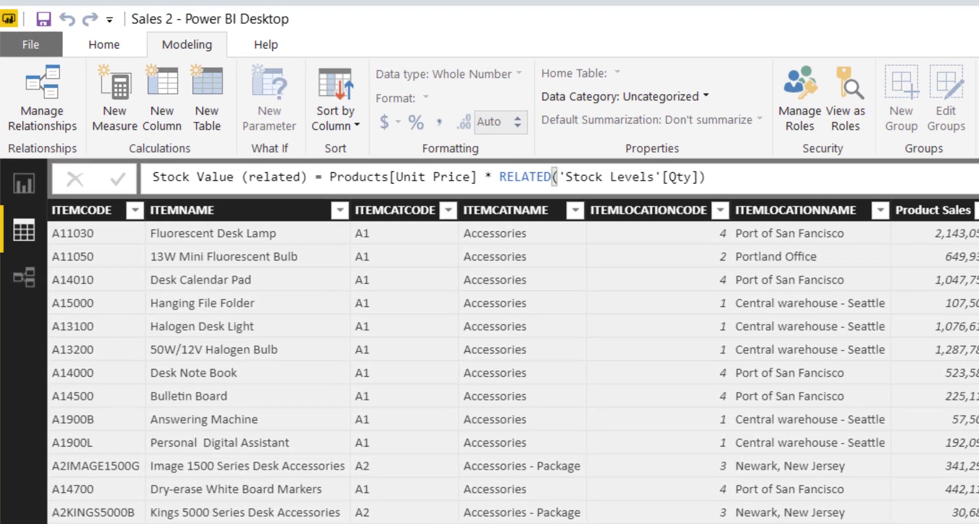
text(So)
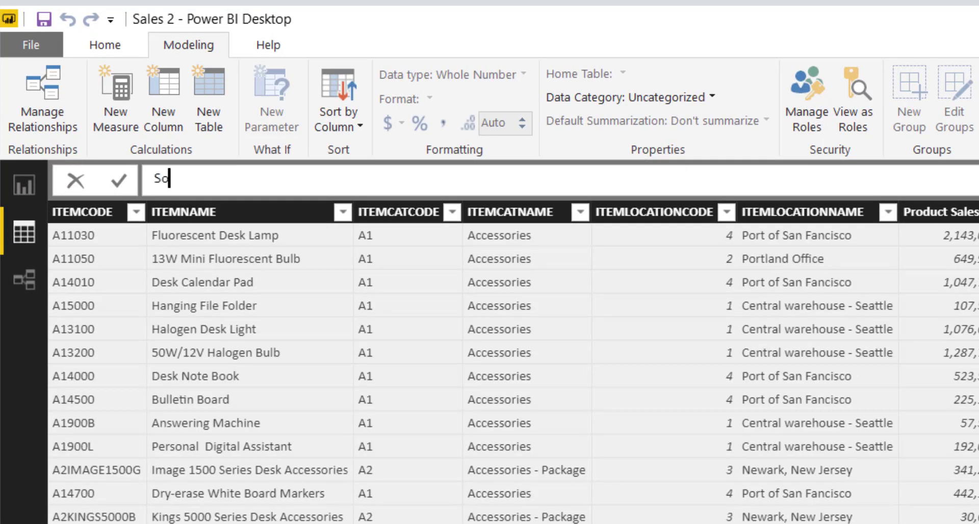
text(ockV (realt)
key(BackSpace)
key(BackSpace)
key(BackSpace)
key(BackSpace)
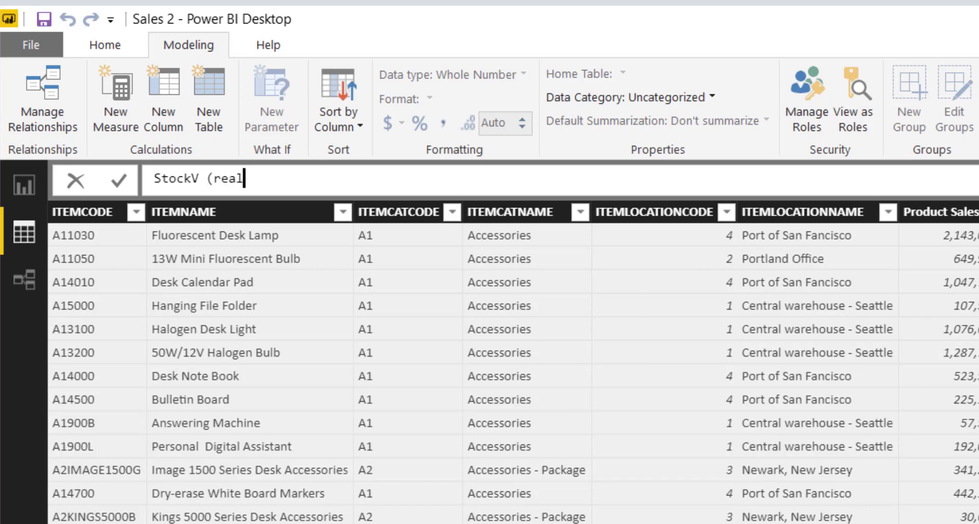
text(elated) = SUMX)
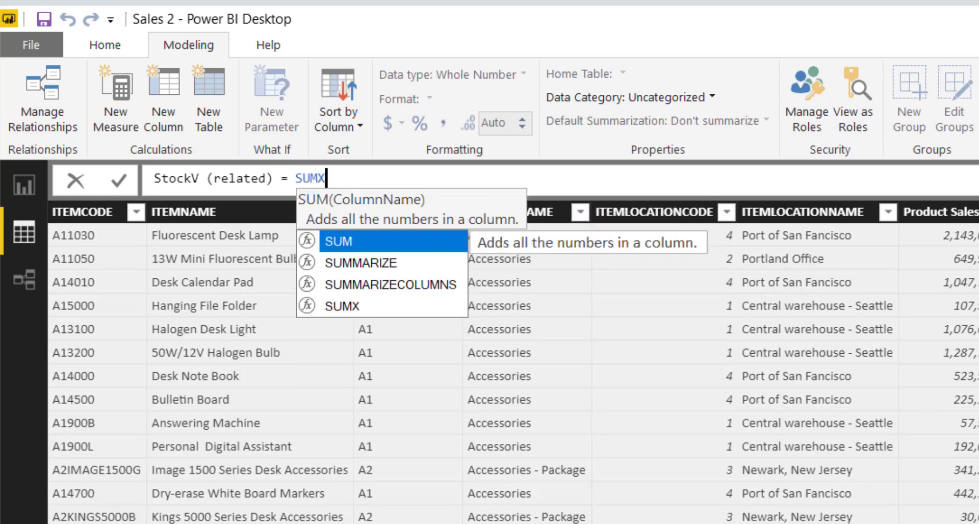
text((Prod)
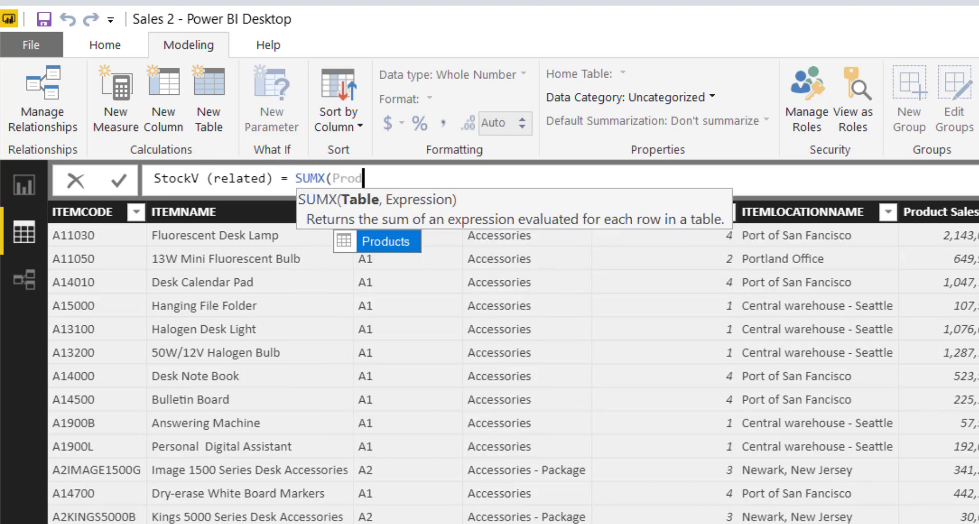
text(ucts,)
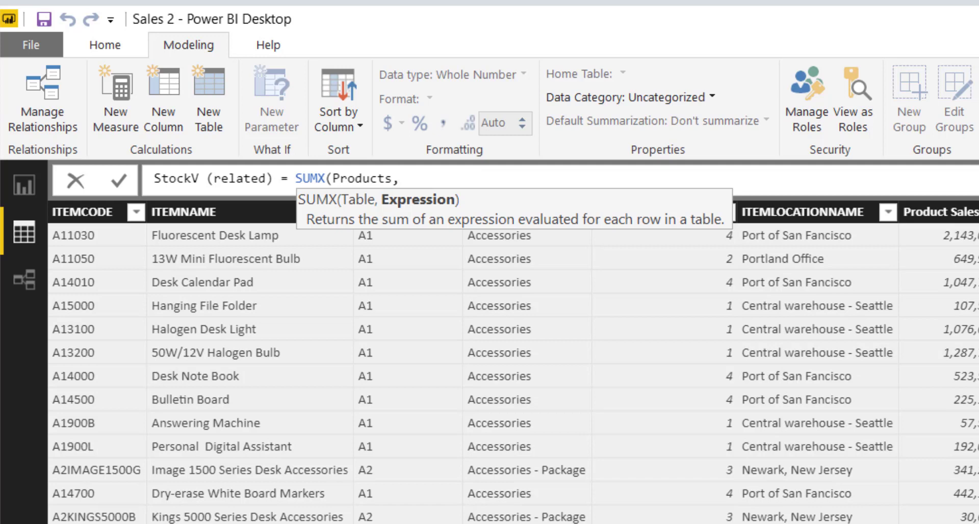
Complete the measure with Products[Unit Price] * RELATED('Stock Levels'[Qty]) and commit it.
text(ro)
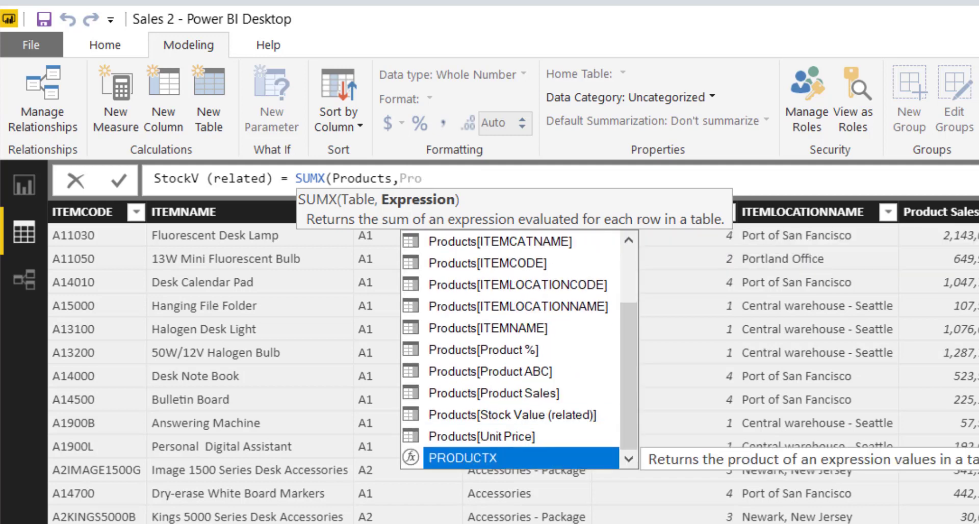
key(Up)
key(Tab)
text(* RE)
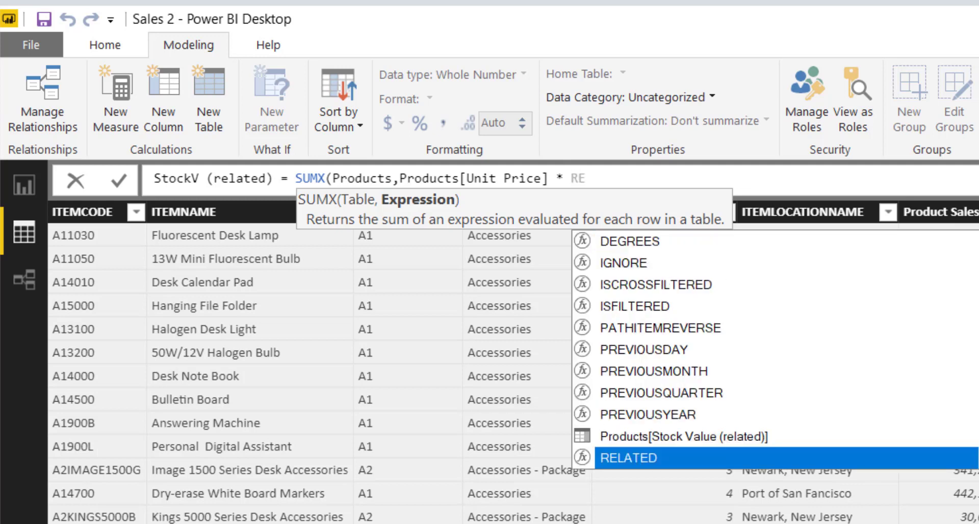
key(Tab)
text(stock)
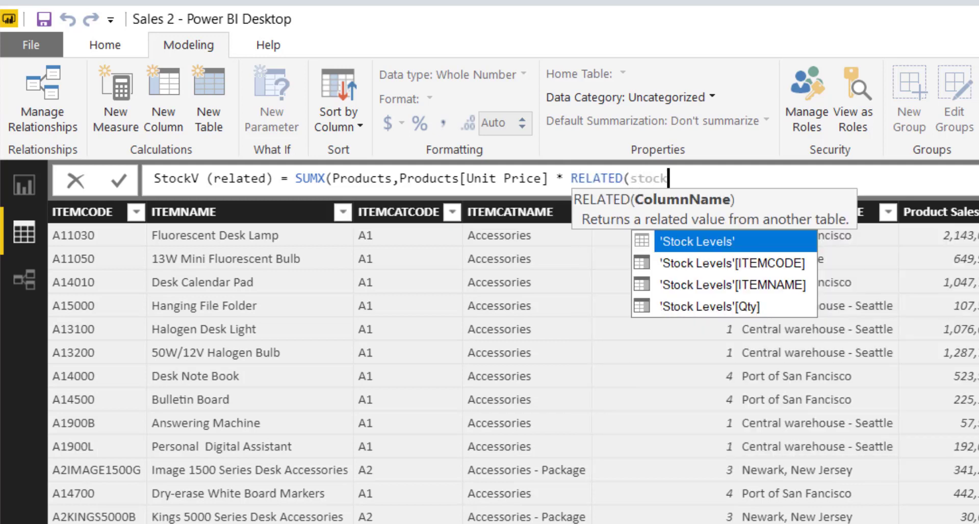
key(Down)
key(Down)
key(Down)
key(Tab)
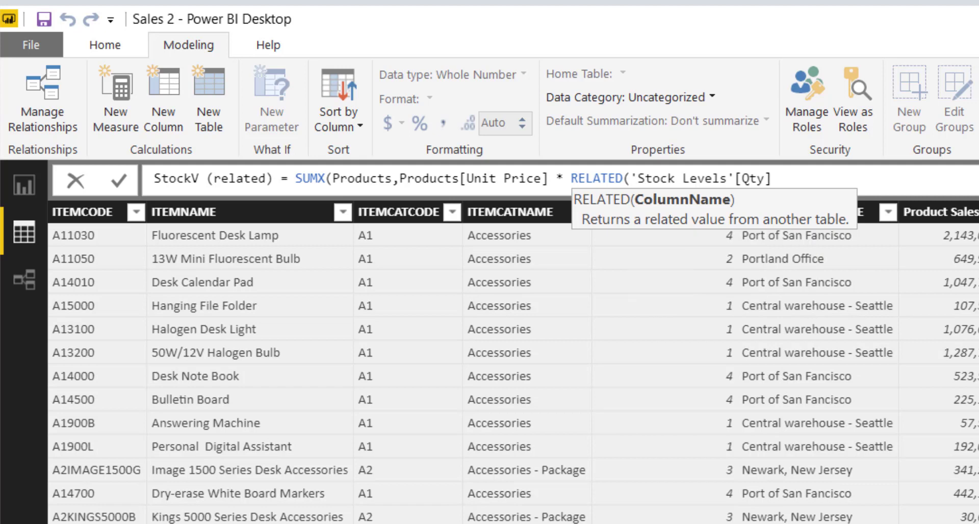
text()))
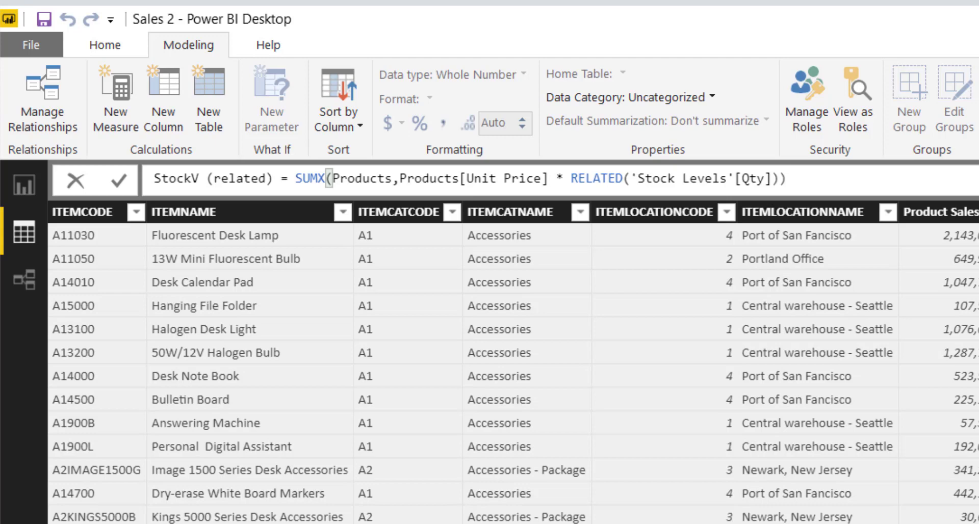
key(Return)
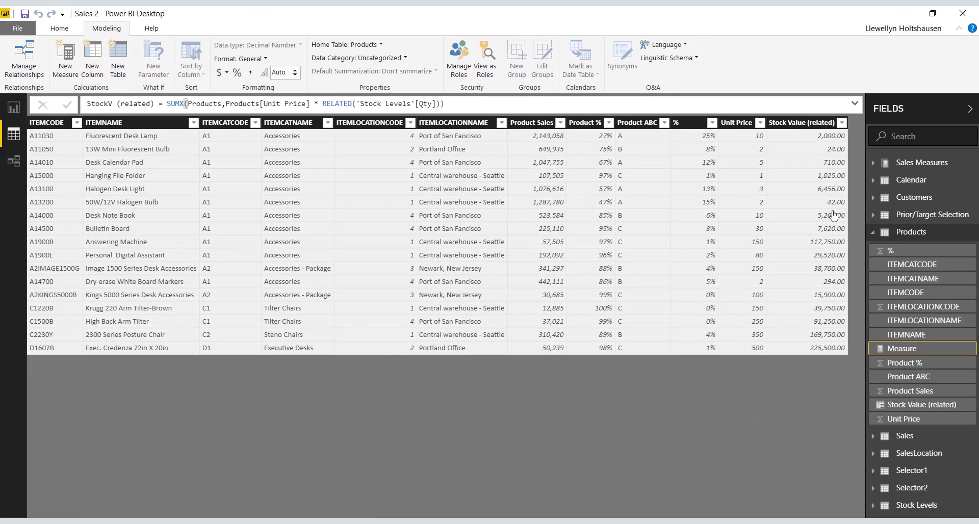
Build a table visual with ITEMNAME, Stock Value (related) and StockV (related) on the report.
click(13, 108)
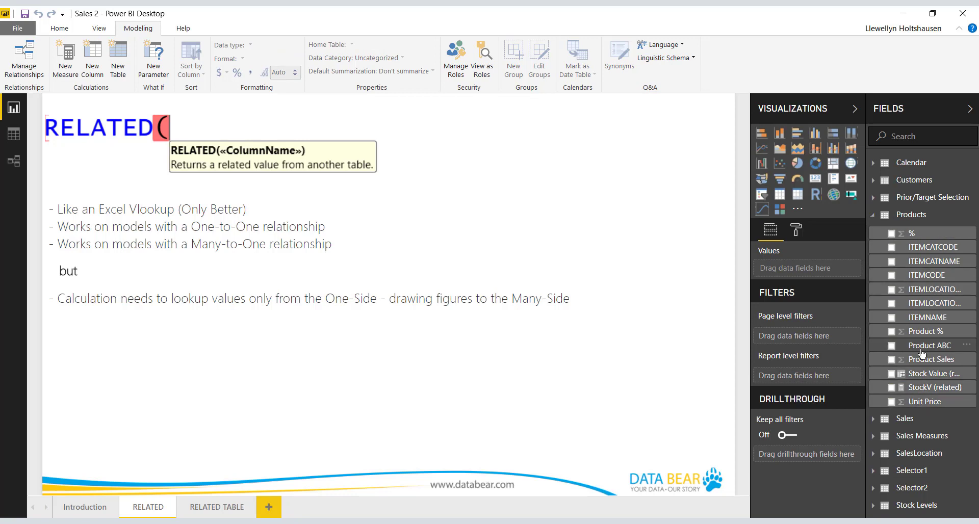
drag(926, 318, 687, 425)
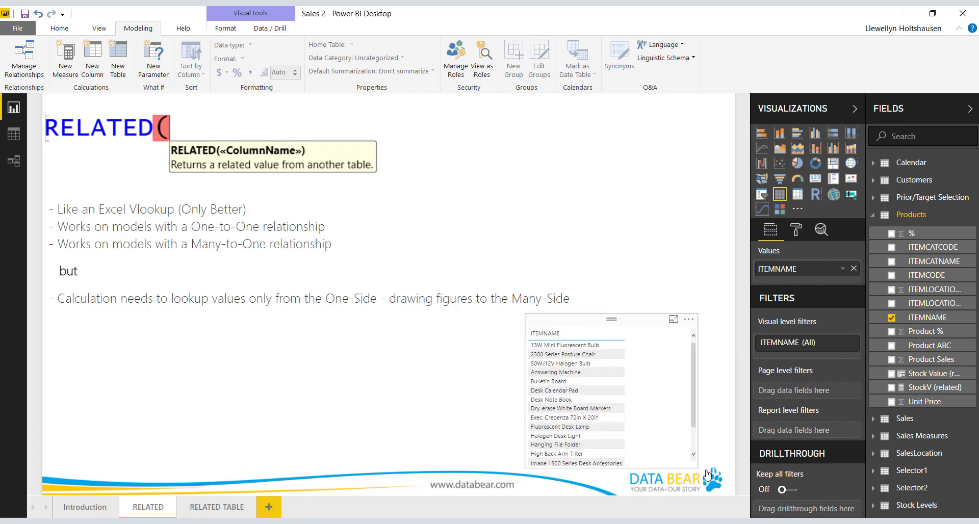
click(892, 374)
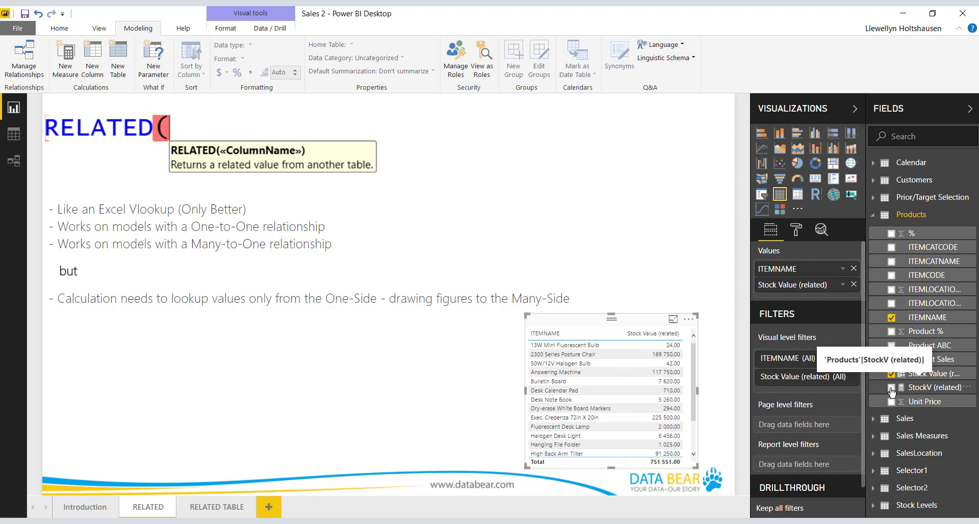
click(892, 388)
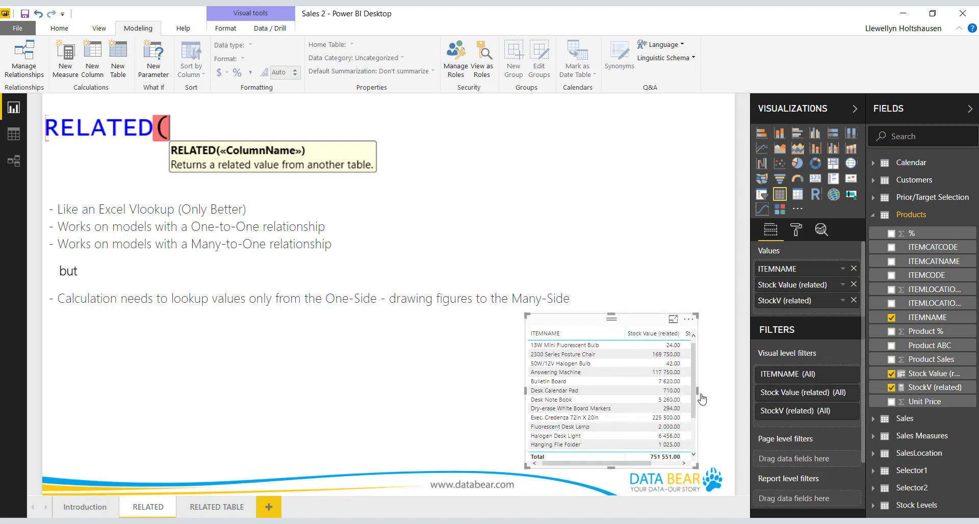
Move the table to the top of the page and enlarge it to show all columns and more rows.
drag(698, 400, 711, 399)
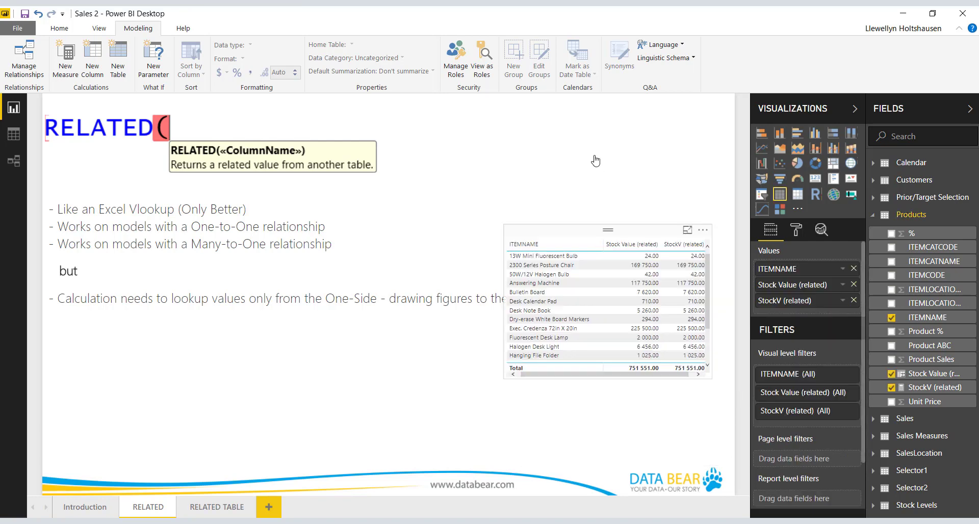
drag(608, 229, 554, 104)
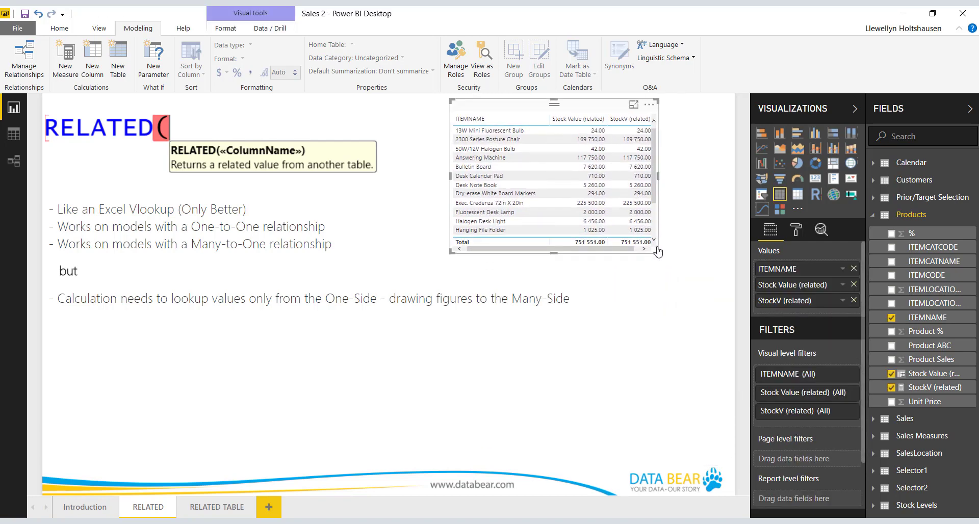
drag(668, 265, 706, 305)
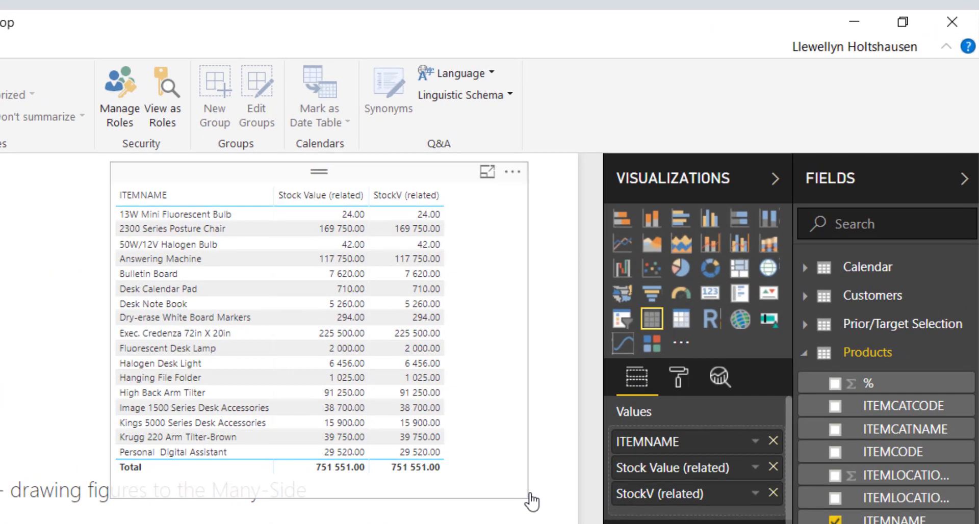
drag(532, 503, 536, 502)
click(537, 505)
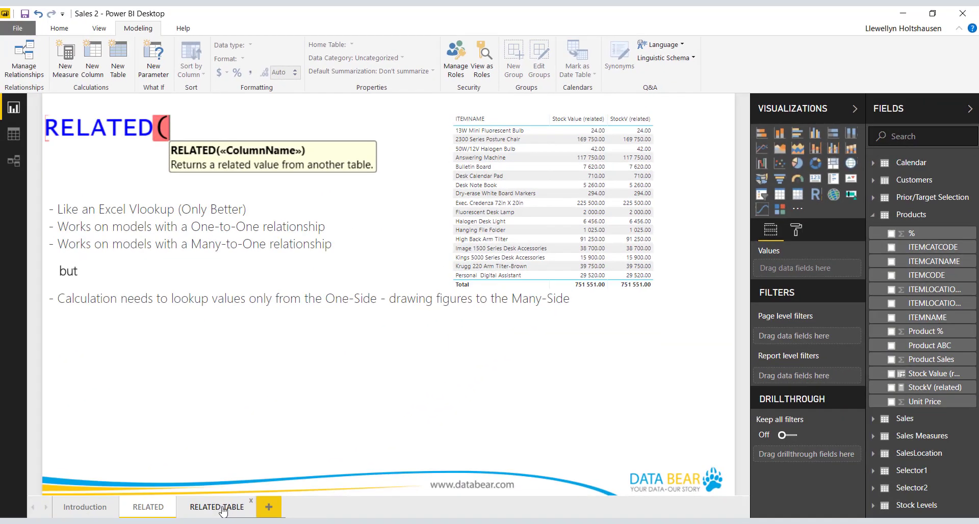
Go to the RELATED TABLE report page introducing the RELATEDTABLE function.
click(217, 507)
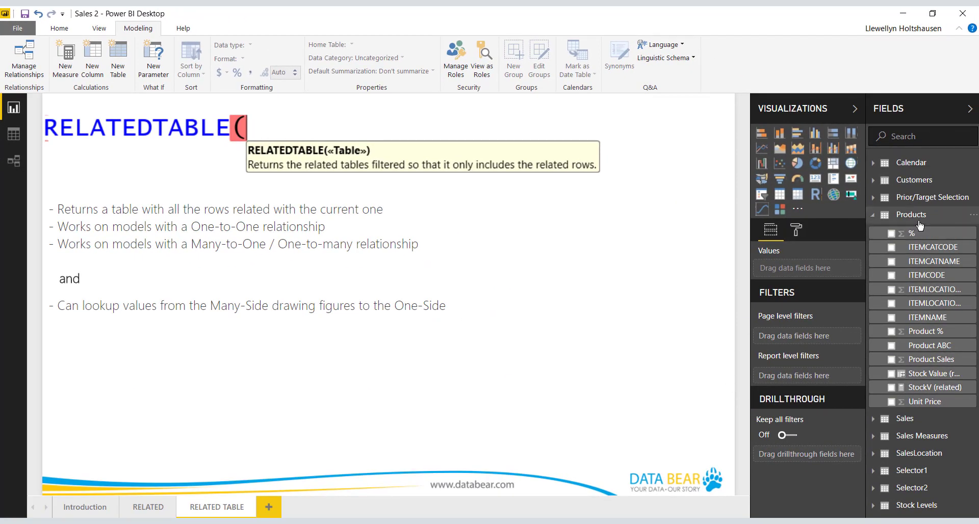
Start Products column Stock Value (relatedtable) = SUMX(RELATEDTABLE('Stock Levels'), ...).
right_click(921, 217)
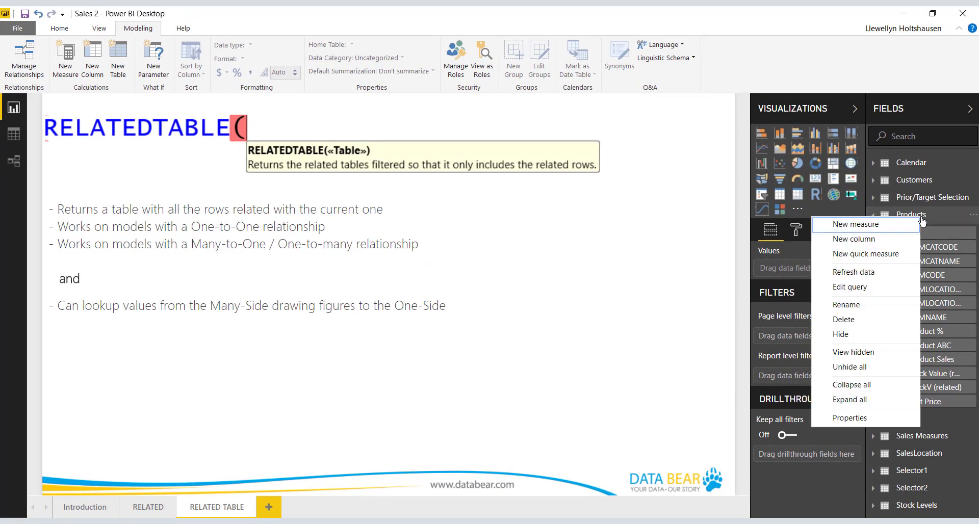
click(864, 239)
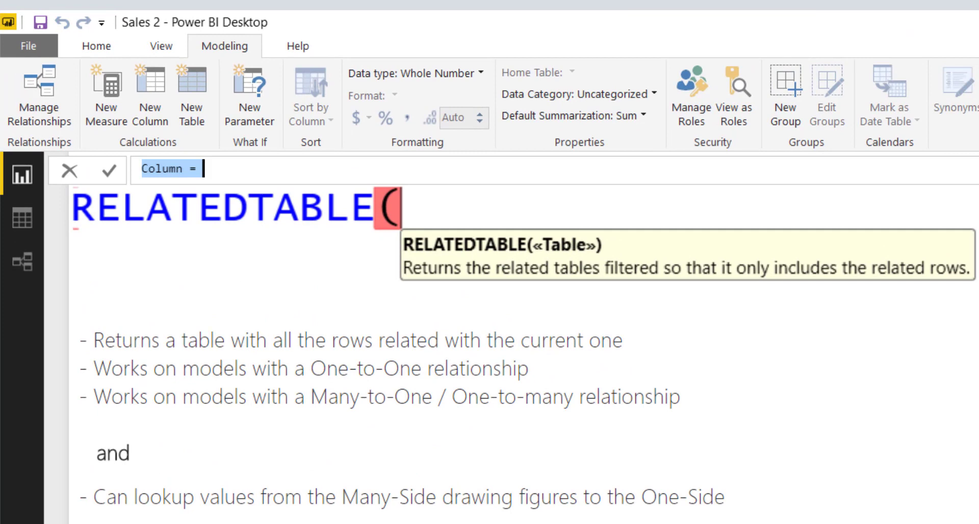
text(Stock)
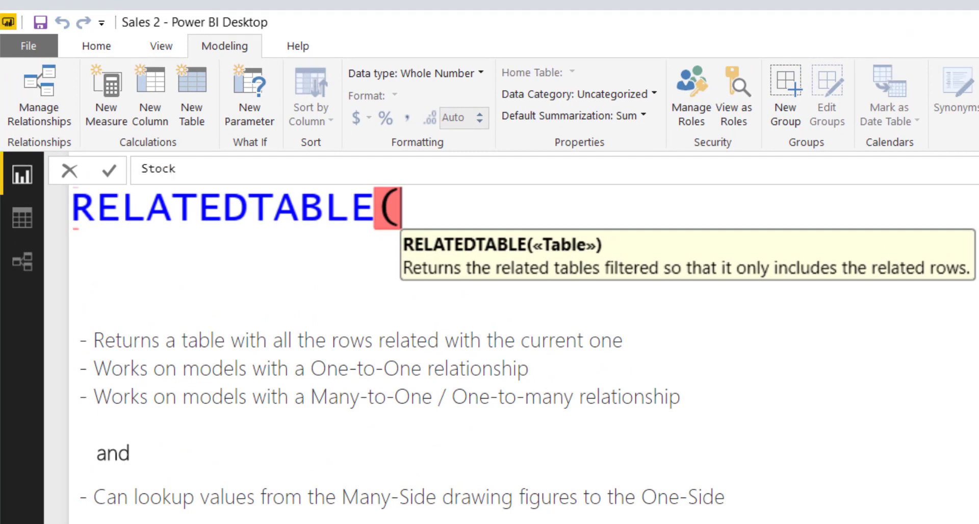
text( Value (related)
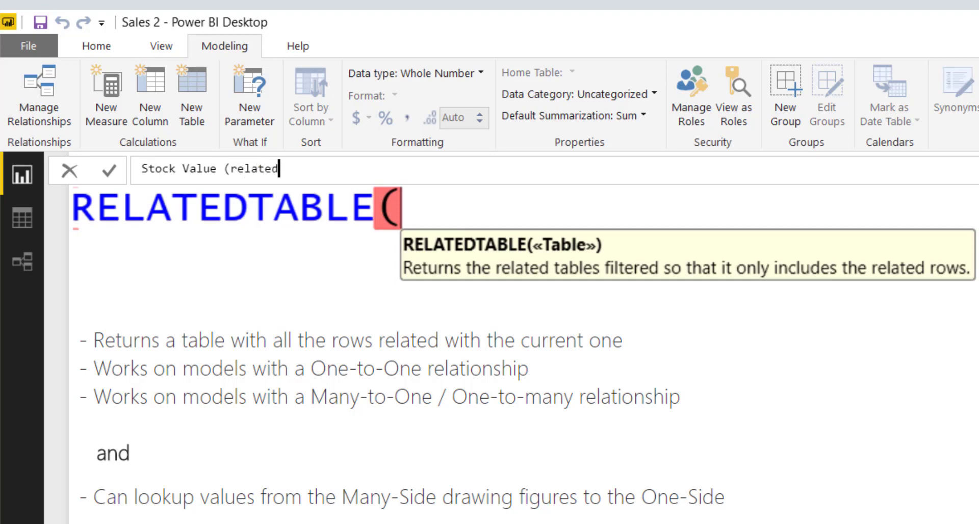
text(table) = SUM)
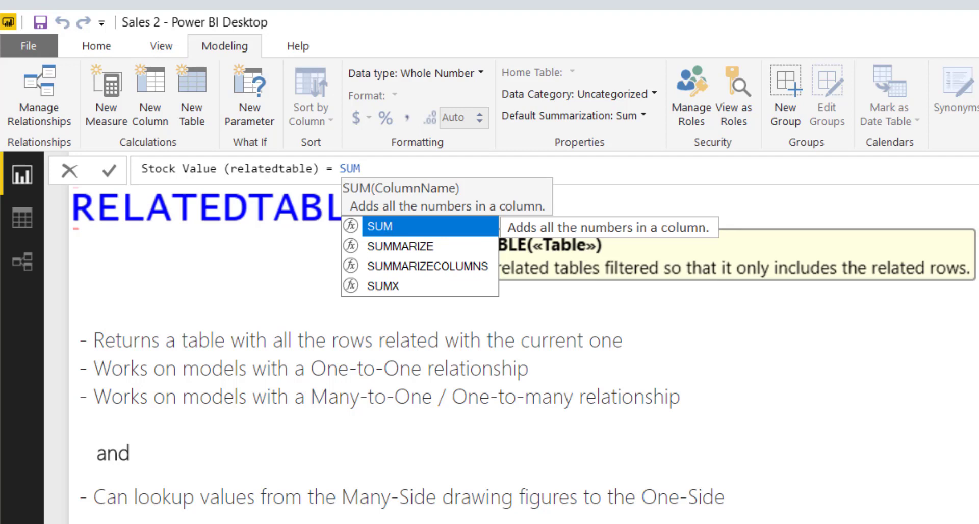
key(Down)
key(Down)
key(Down)
key(Tab)
text(re)
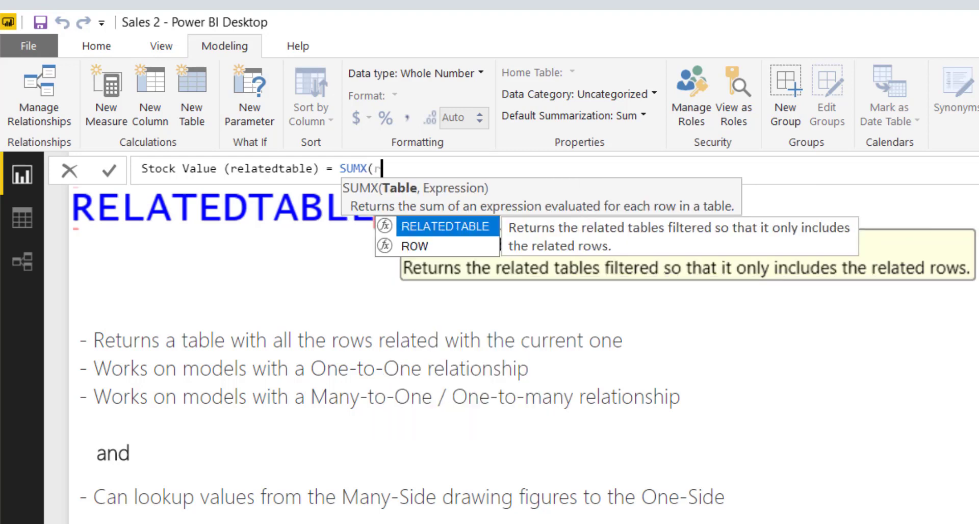
key(Tab)
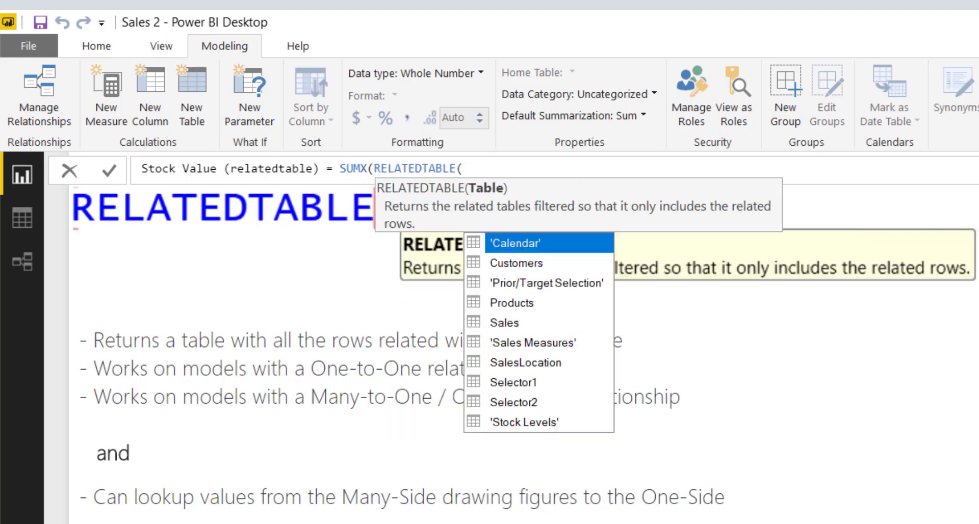
text(stock)
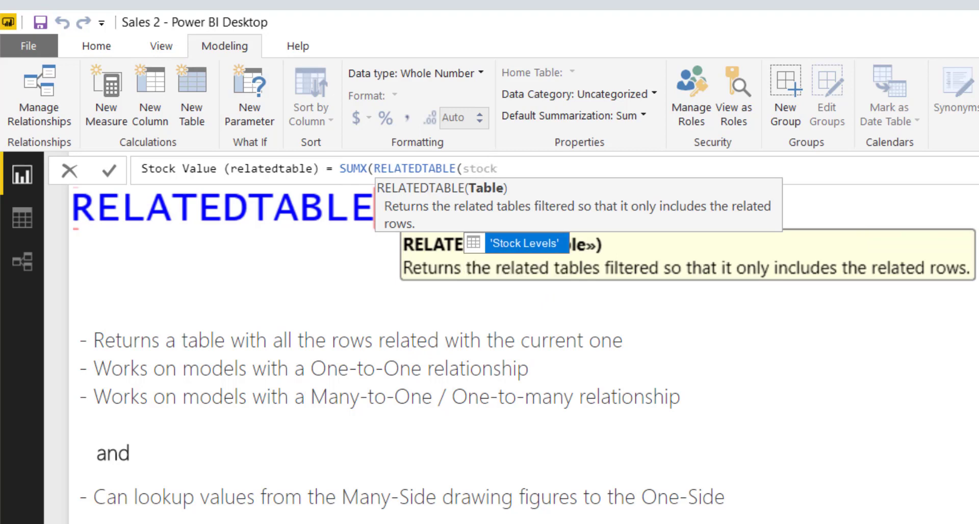
key(Tab)
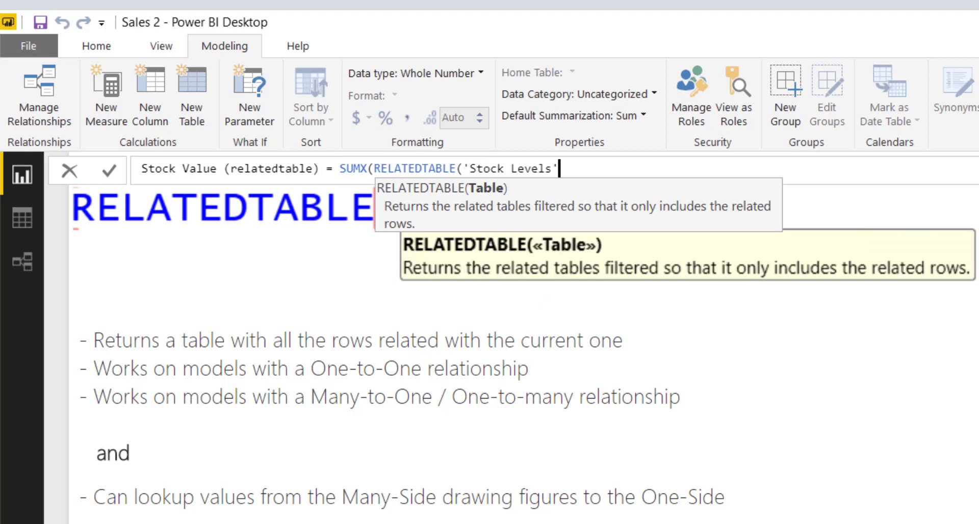
Finish the column with Products[Unit Price] * 'Stock Levels'[Qty] as the SUMX expression and commit.
text(),)
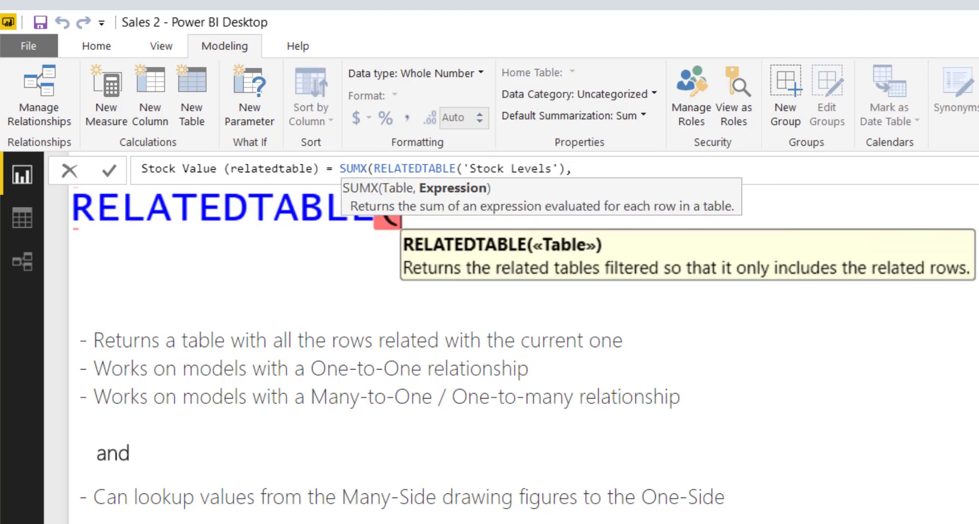
text(Pr)
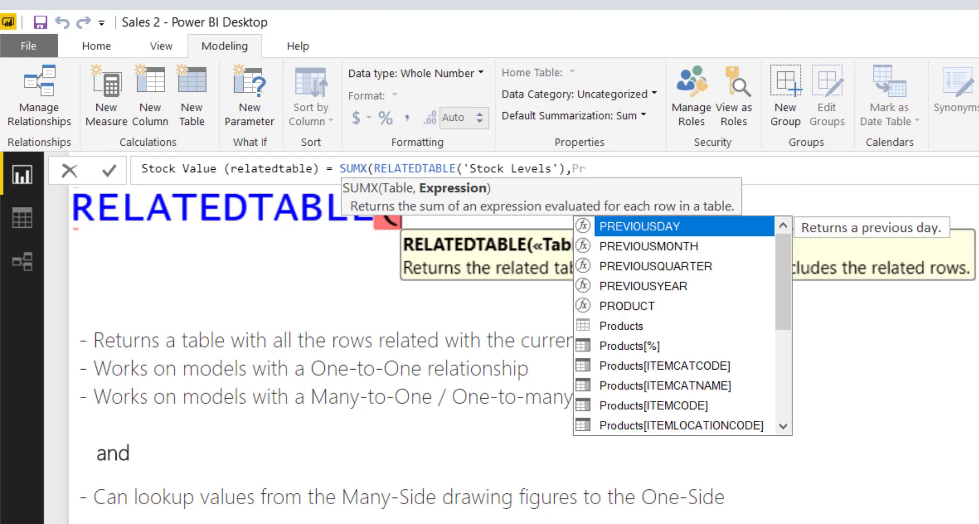
text(od)
key(Down)
key(Down)
key(Down)
key(Down)
key(Down)
key(Down)
key(Down)
key(Down)
key(Down)
key(Down)
key(Down)
key(Down)
key(Down)
key(Down)
key(Down)
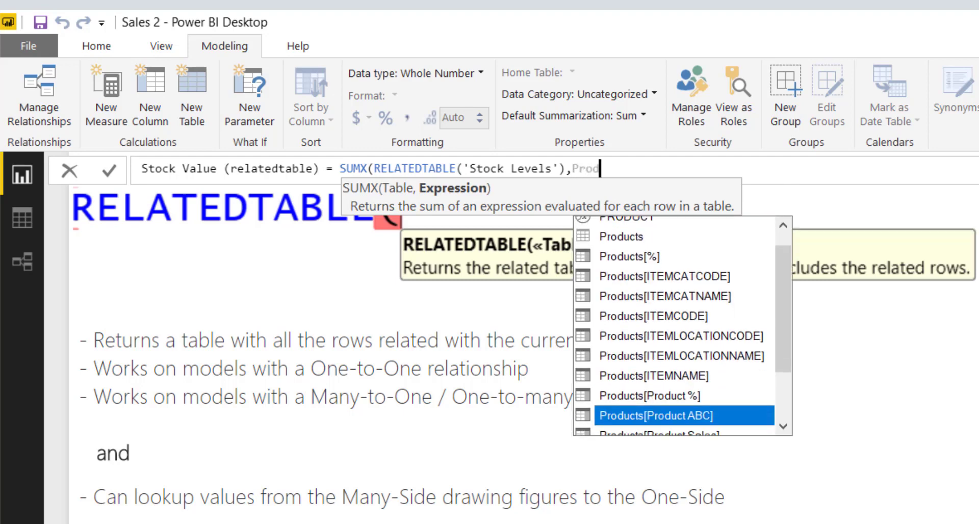
key(Up)
key(Tab)
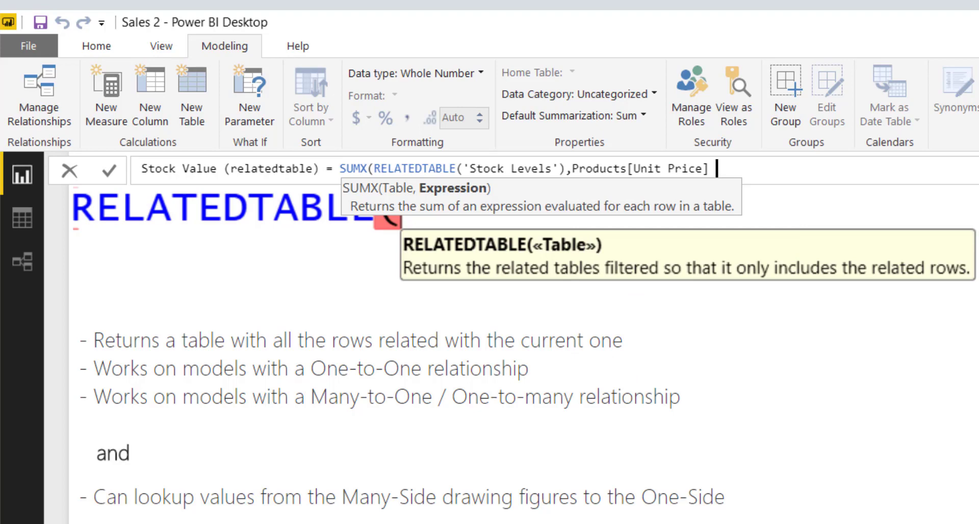
text(* 'Stock)
key(Down)
key(Down)
key(Down)
key(Down)
key(Tab)
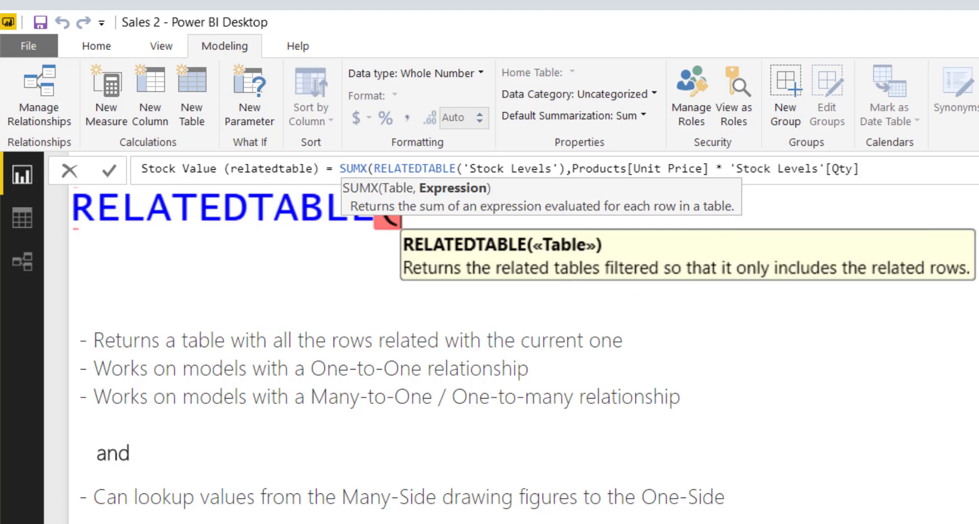
text())
key(Return)
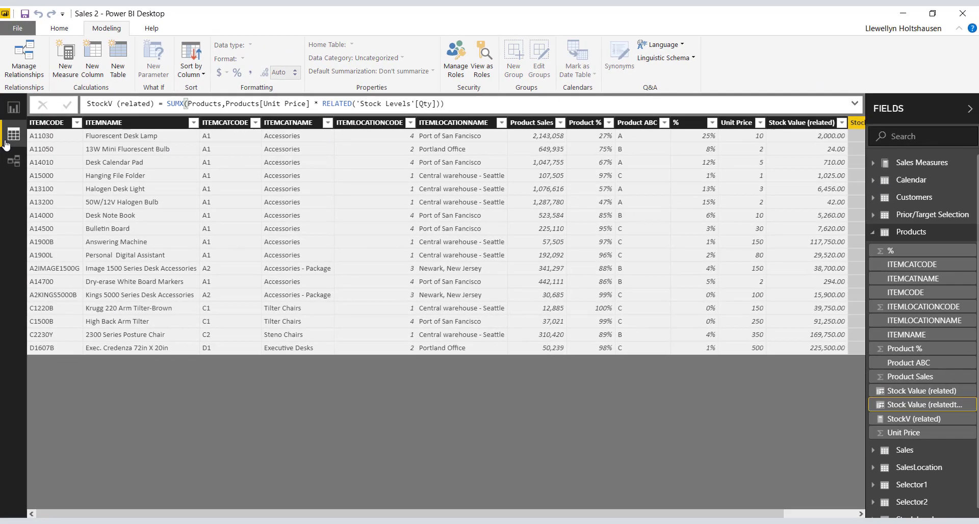
Compare the Stock Value (relatedtable) column against Stock Value (related) in Data view.
drag(408, 514, 481, 514)
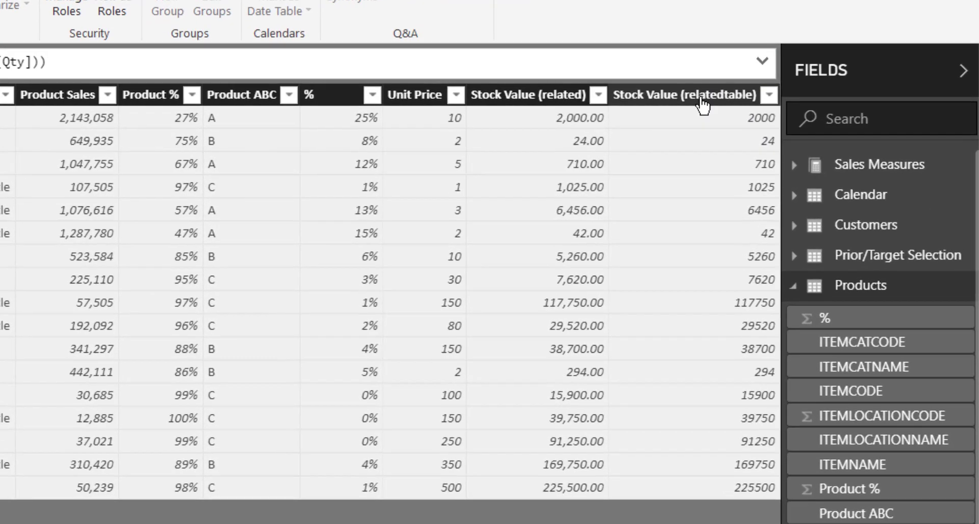
click(839, 146)
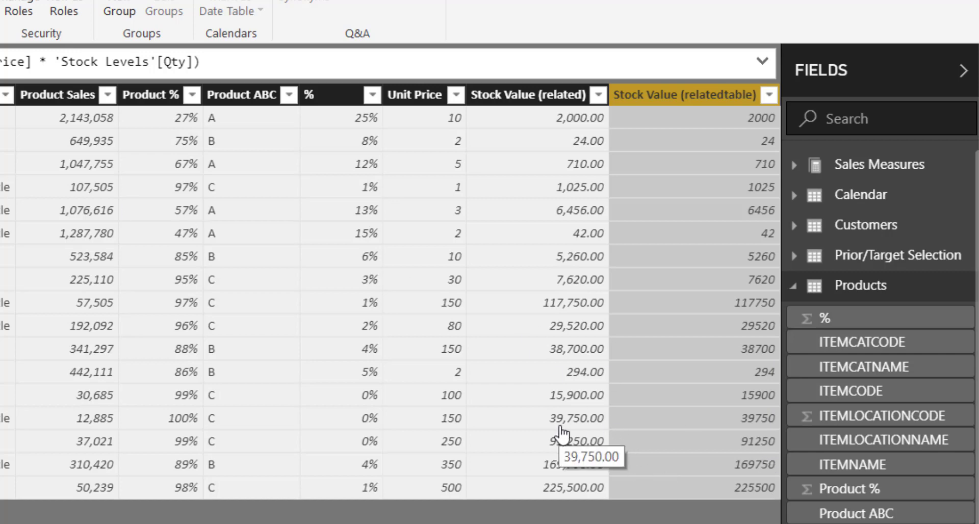
scroll(562, 434, left, 3)
scroll(391, 291, right, 3)
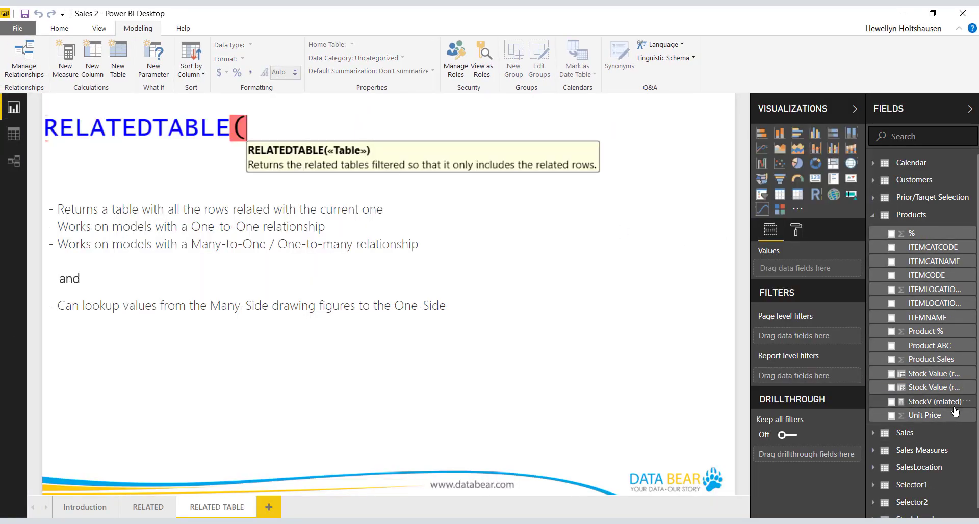
Create measure StockV (relatedtable) = SUMX(RELATEDTABLE('Stock Levels'), SUMX(Products, Products[Unit Price] * 'Stock Levels'[Qty])).
right_click(902, 214)
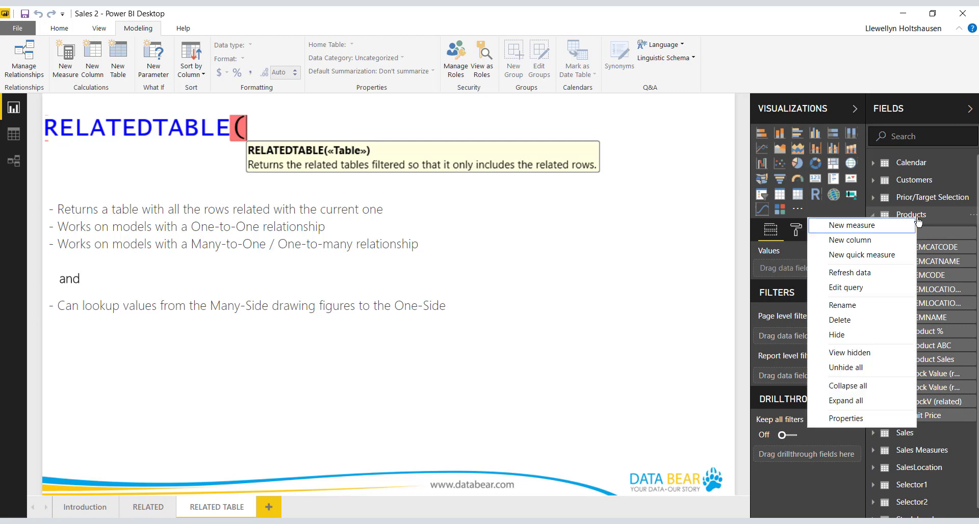
click(857, 225)
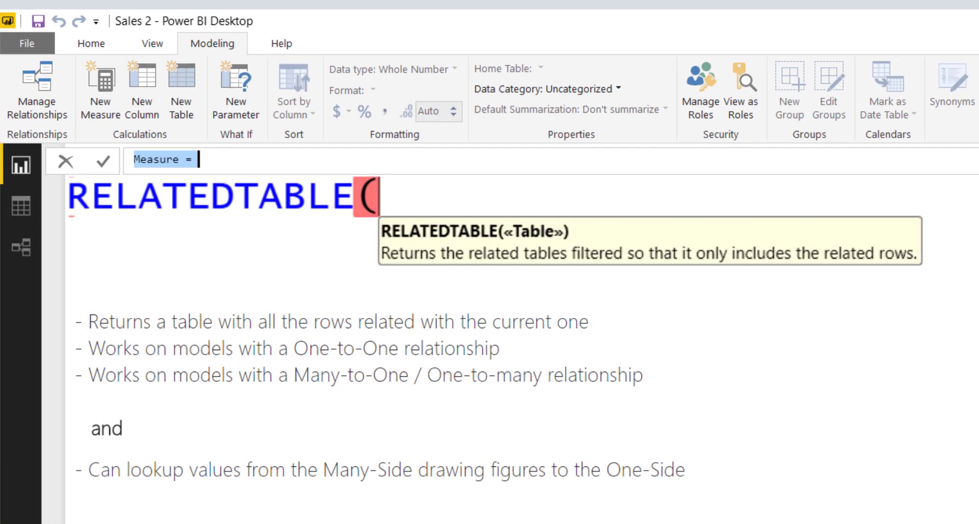
text(Stock)
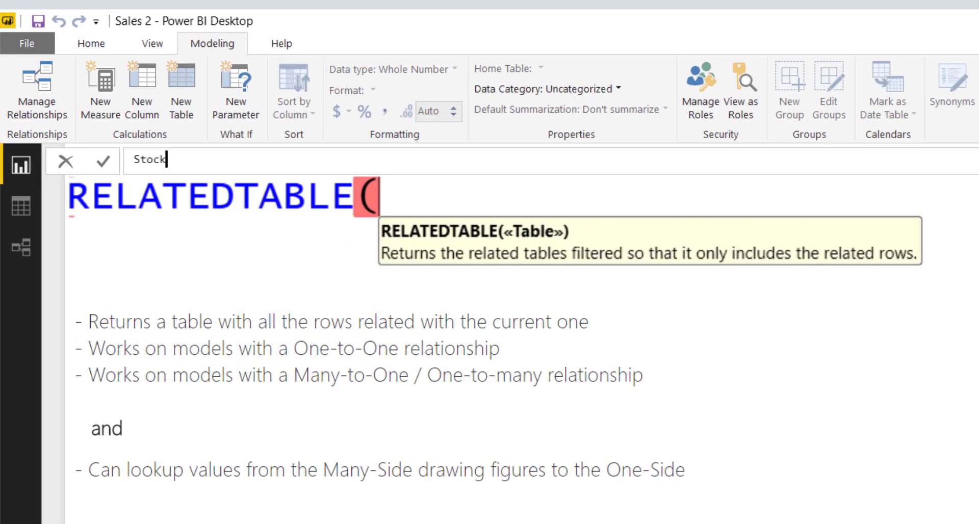
text(V (relatedtable) =)
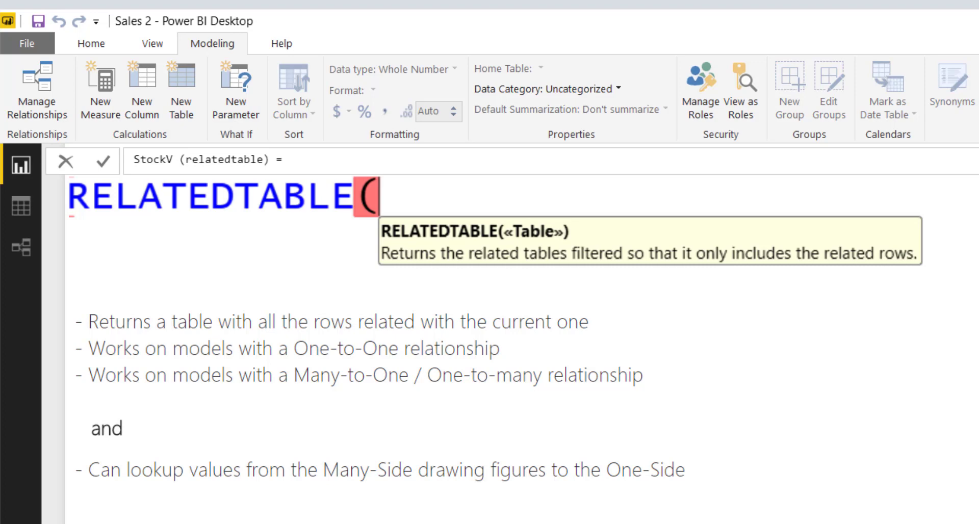
text( SUMX()
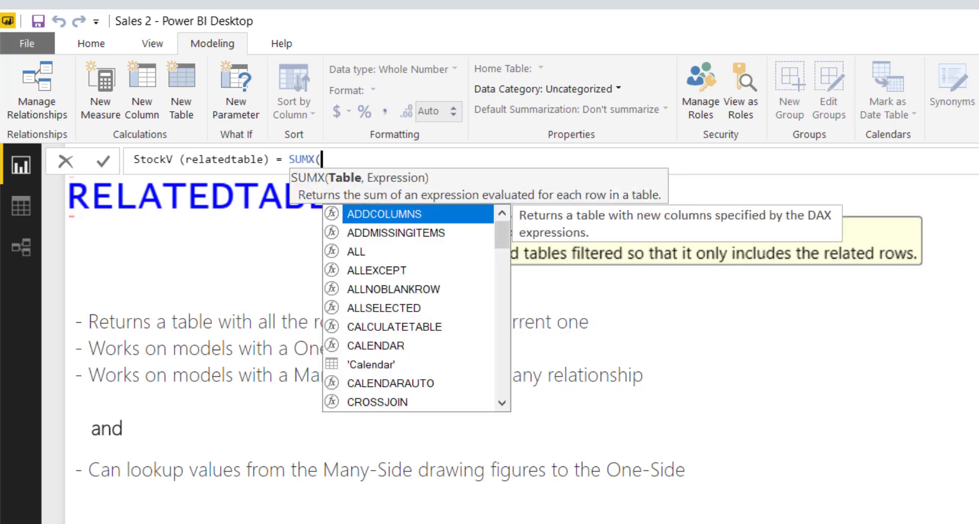
text(RELATEDTABLE('Stock Levels')
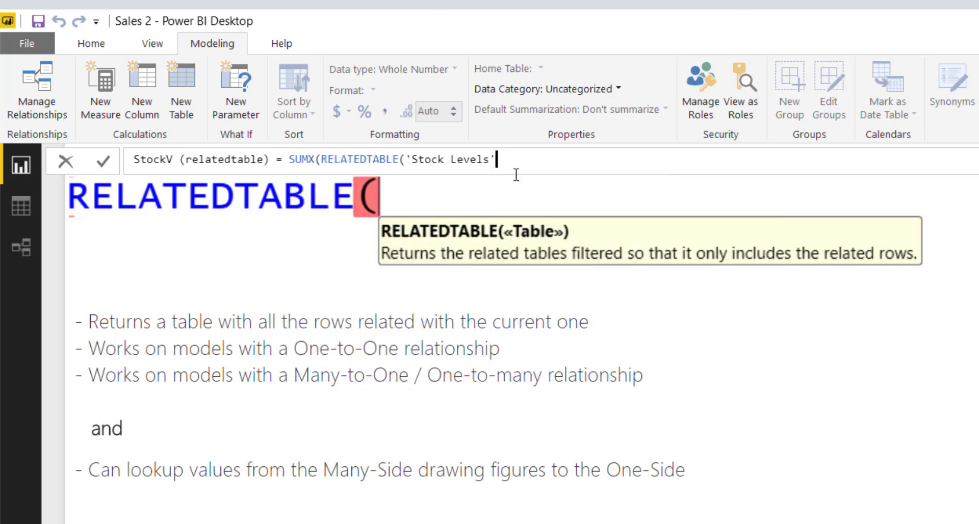
text())
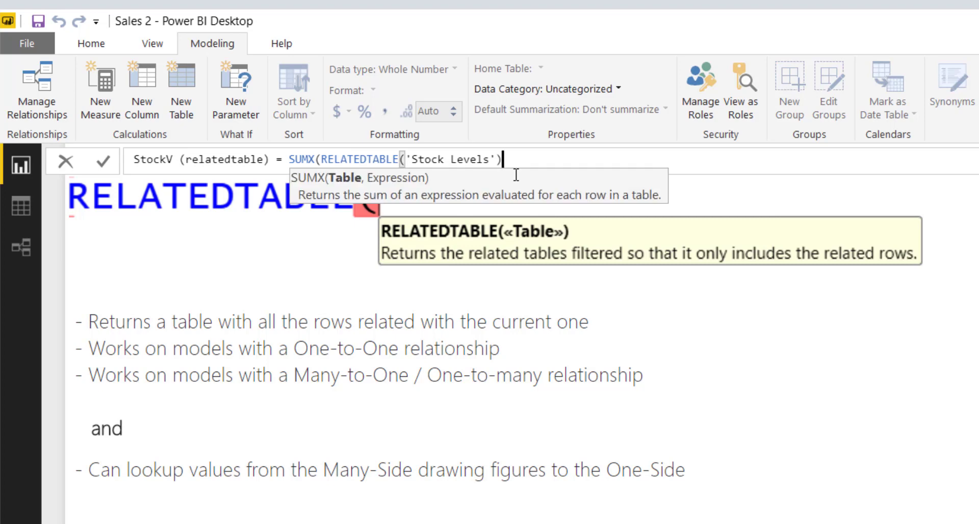
text(,SU)
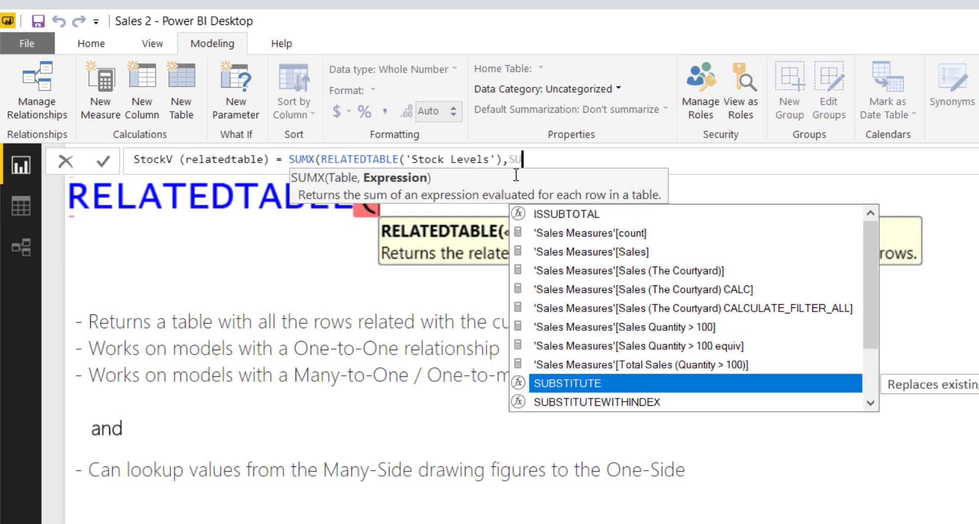
text(MX(Products)
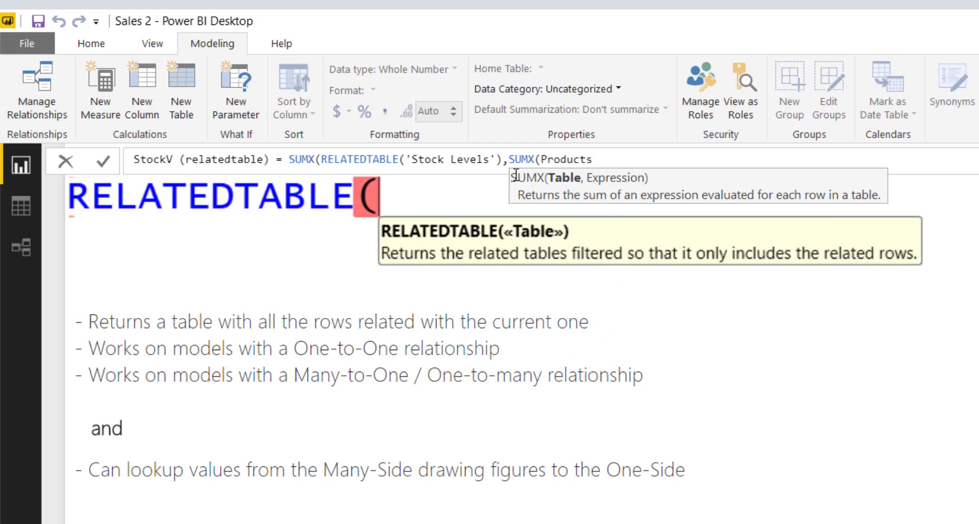
text(,Products[Unit Price] *)
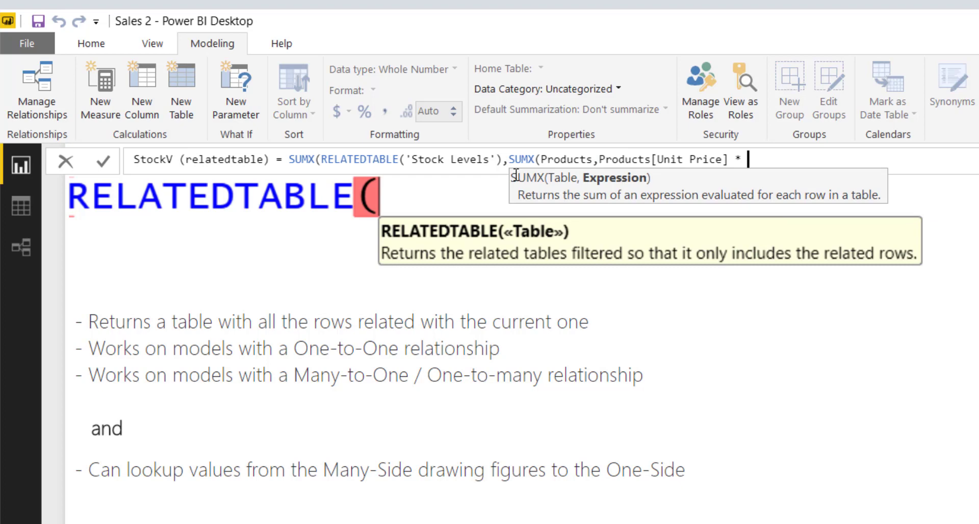
text(toc)
key(Down)
key(Down)
key(Down)
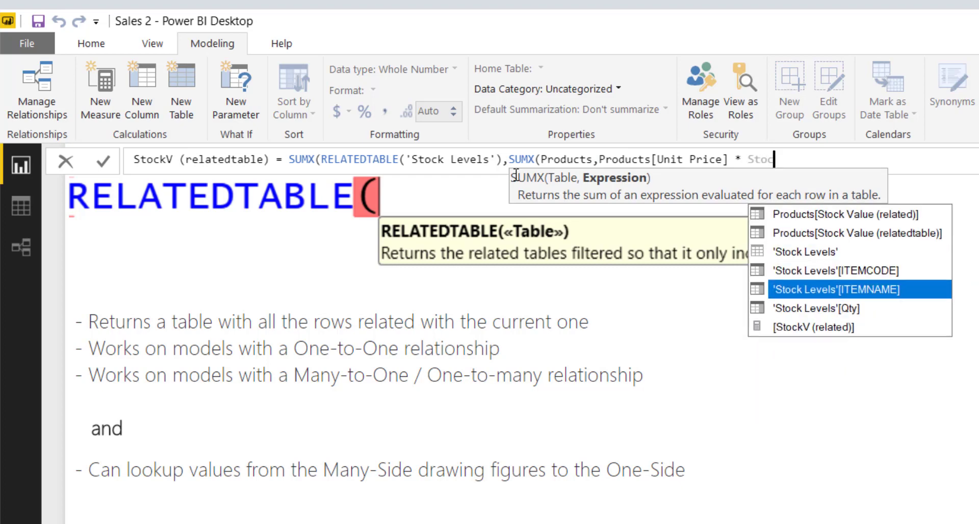
key(Tab)
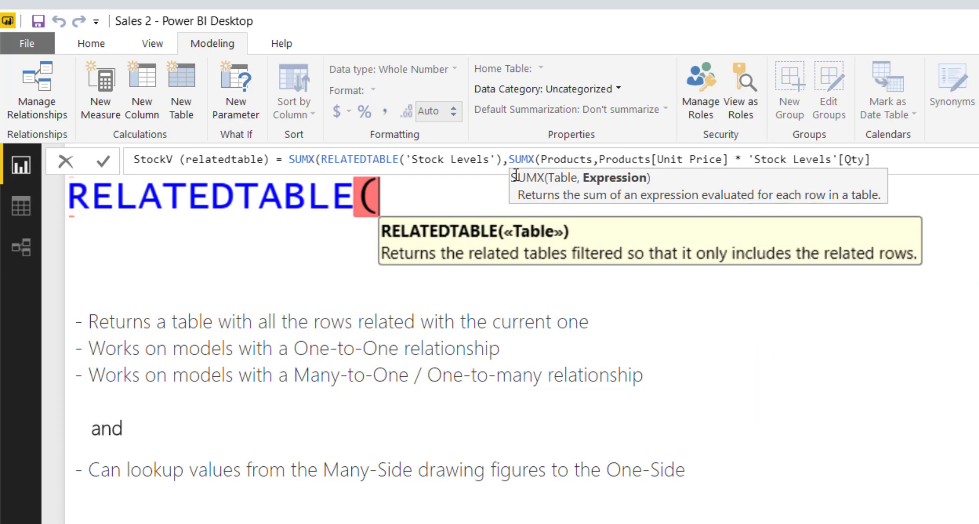
text()))
key(Return)
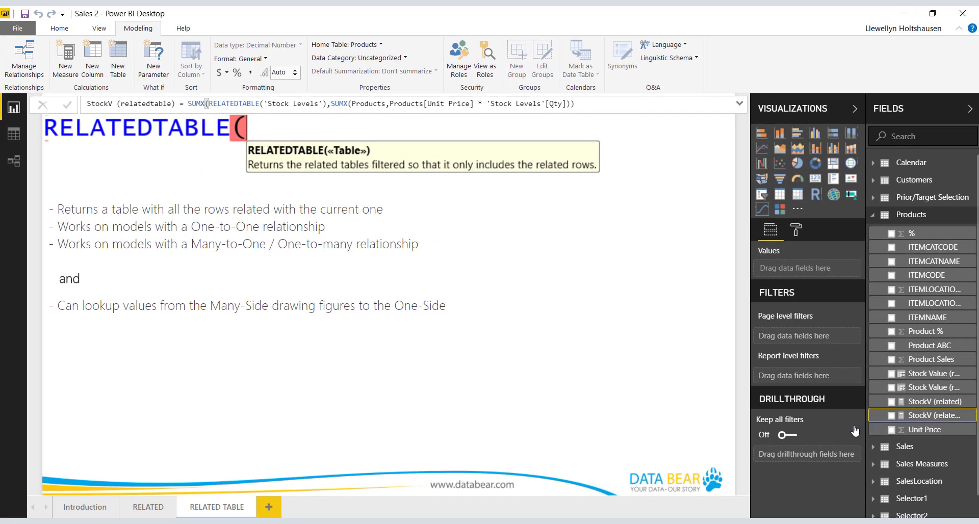
Build an enlarged table of ITEMNAME with StockV (related) and StockV (relatedtable), then view the model diagram.
click(892, 317)
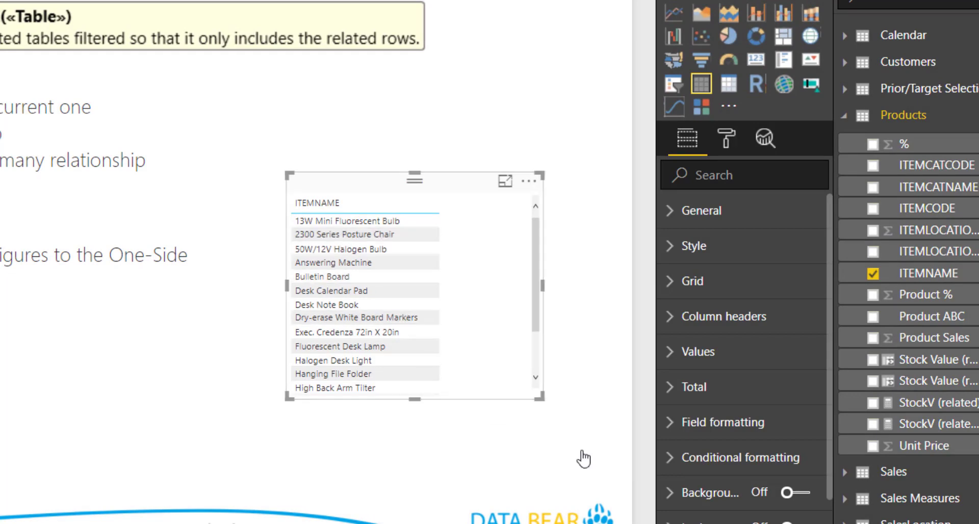
drag(540, 398, 628, 494)
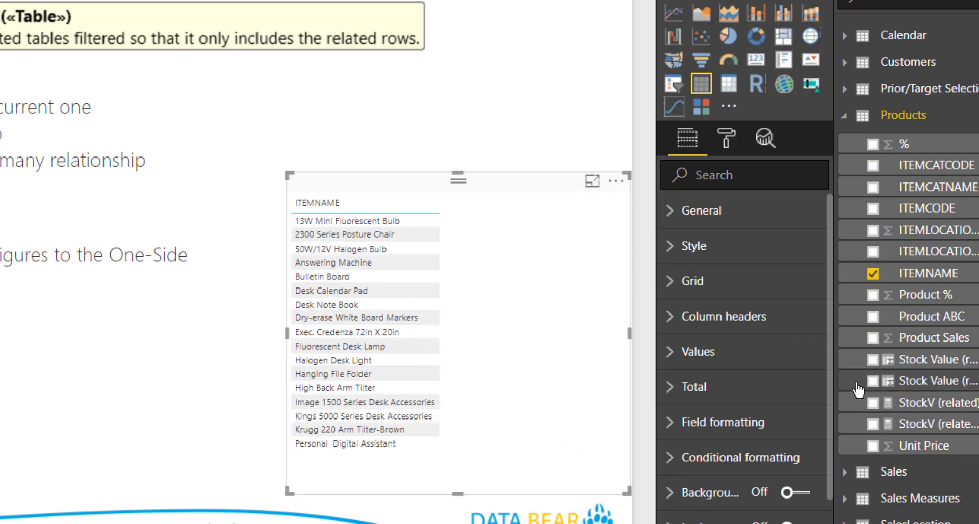
click(874, 383)
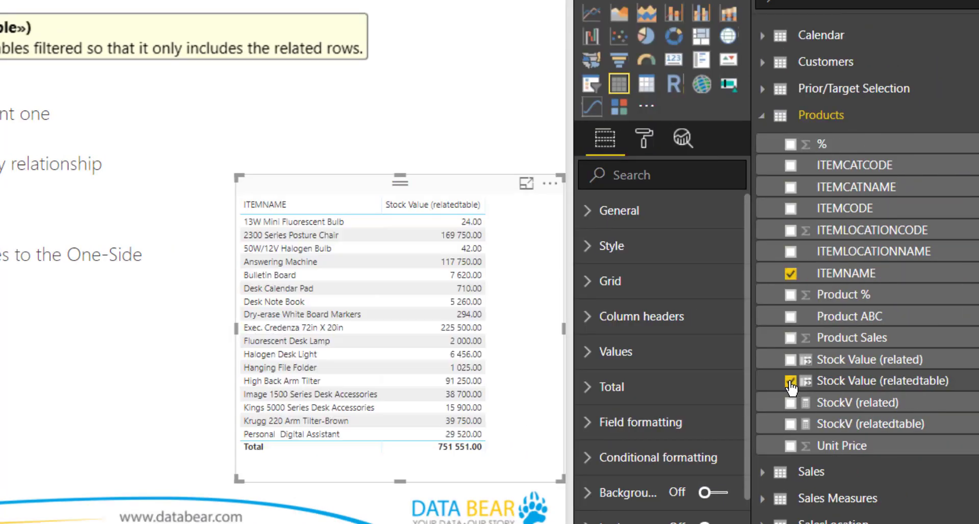
click(794, 427)
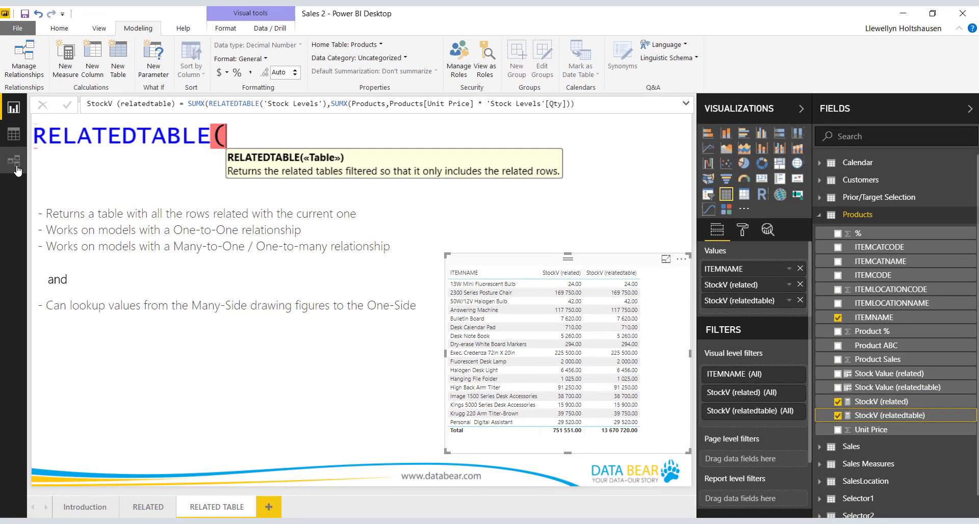
click(14, 161)
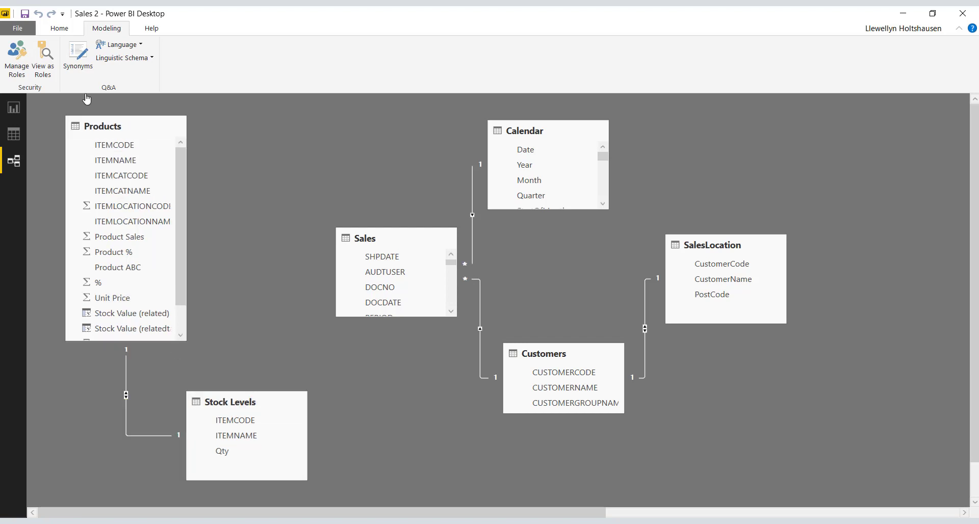
Open the Power Query Editor via Edit Queries and display the Products query's data.
click(59, 29)
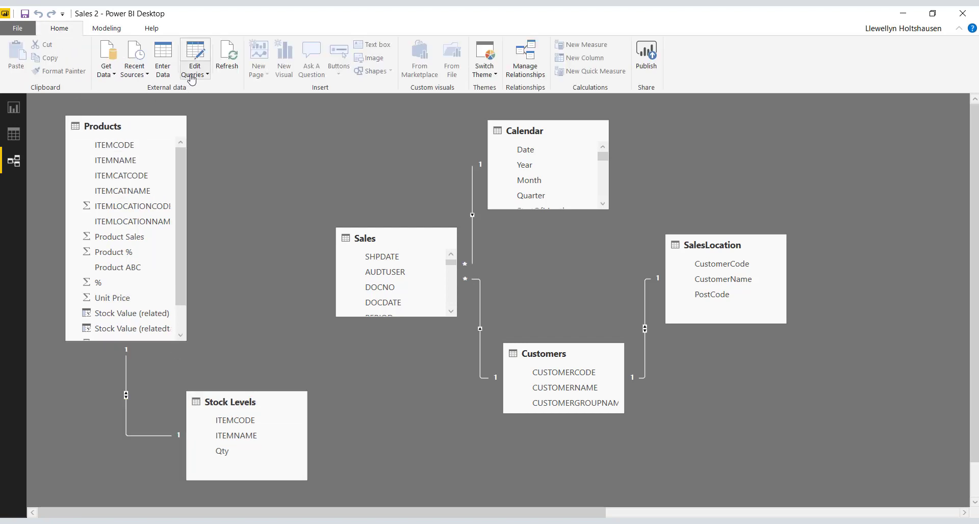
click(199, 58)
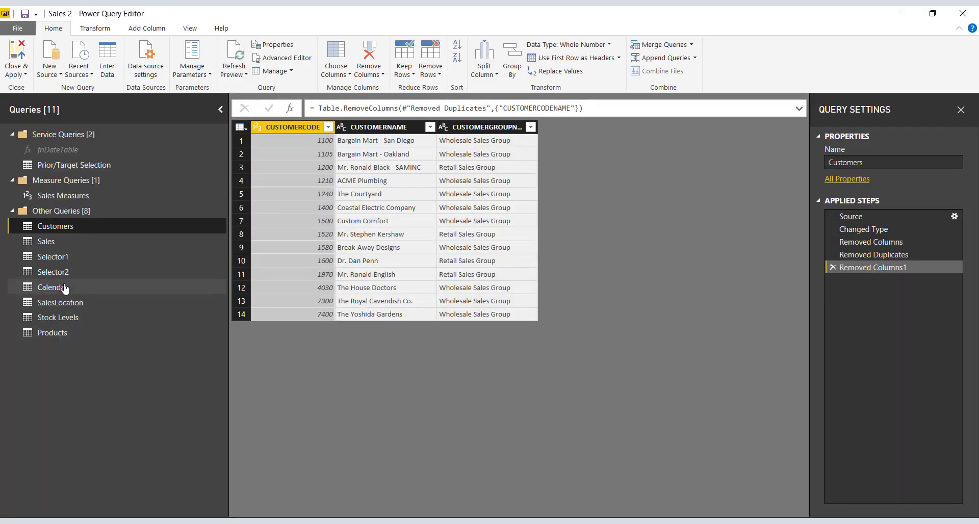
click(66, 333)
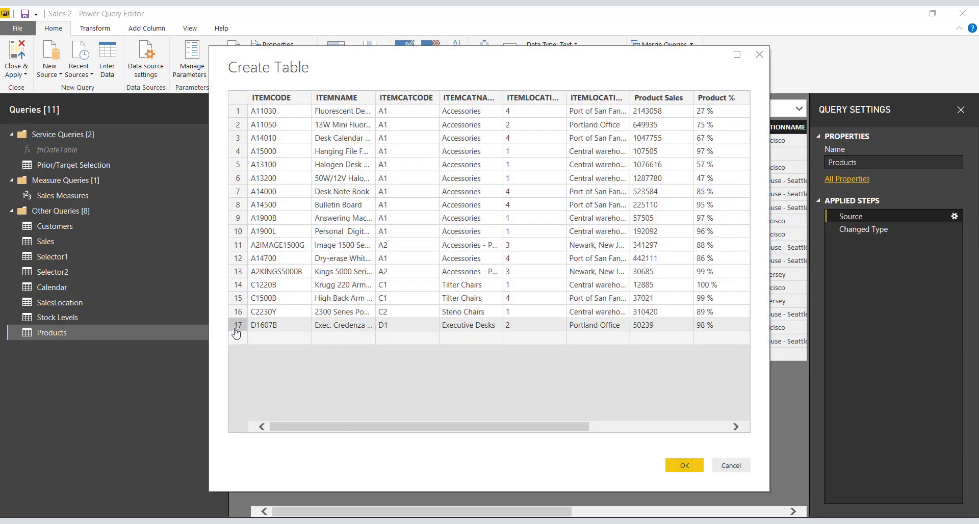
Duplicate row 17 (D1607B) as row 18 and give it the central warehouse location.
click(244, 341)
key(ctrl+v)
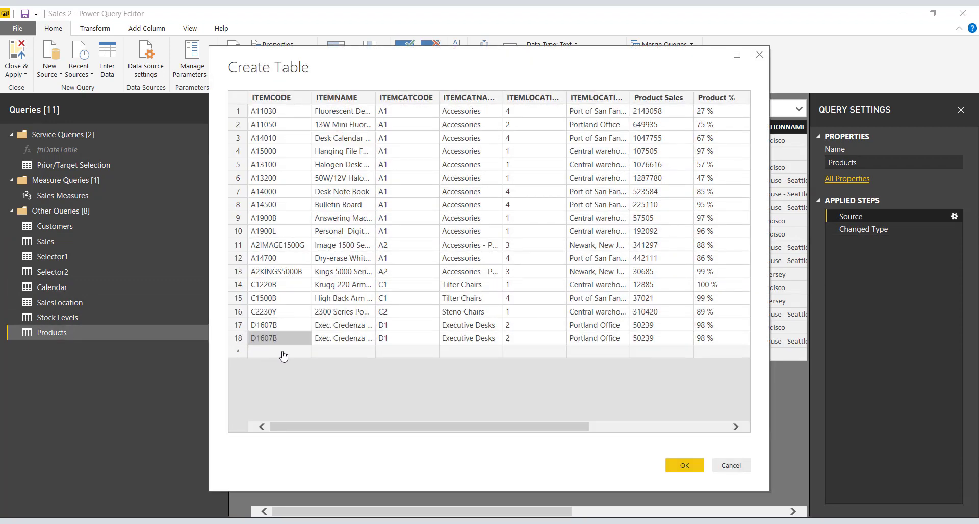
click(608, 316)
key(ctrl+c)
click(613, 339)
key(ctrl+v)
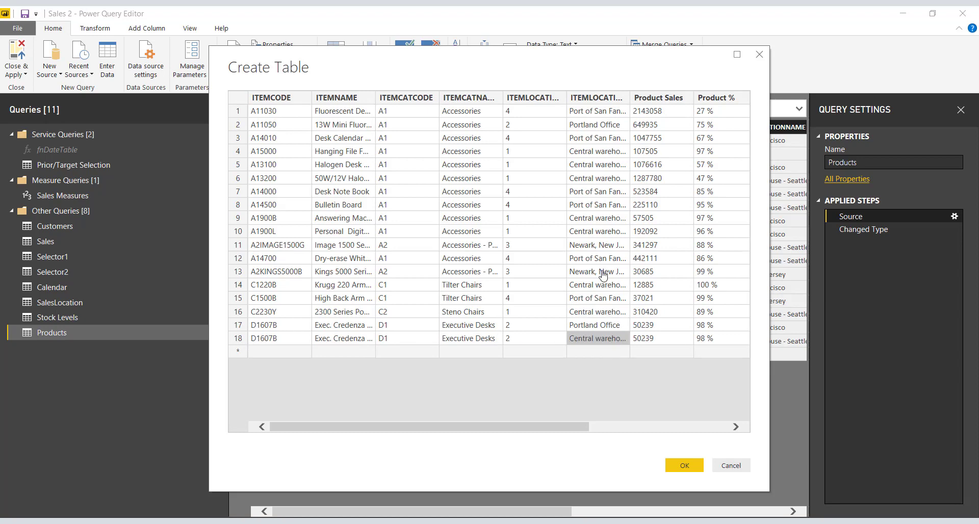
drag(561, 427, 659, 429)
Set row 18 to Product Sales 12000, Product % 15, % 2, Unit Price 450, and confirm the table.
click(525, 344)
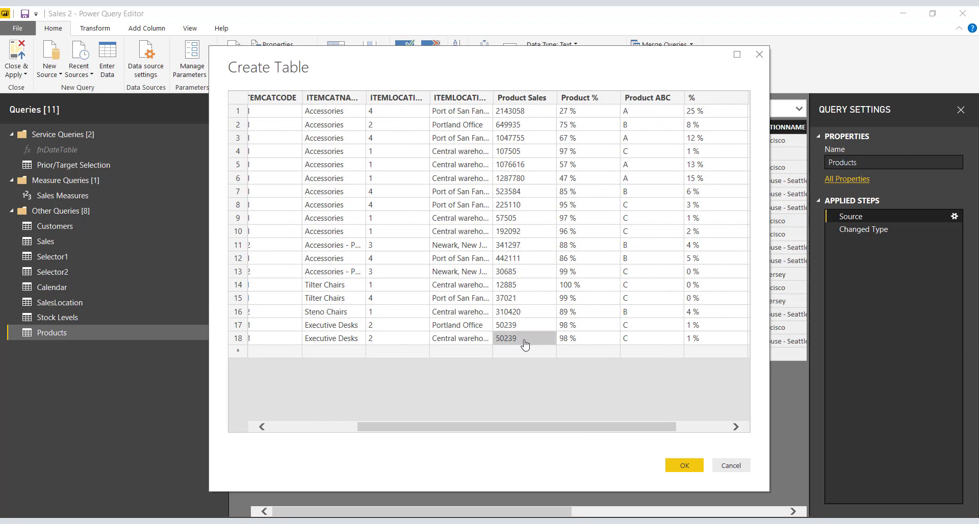
text(12000)
key(Tab)
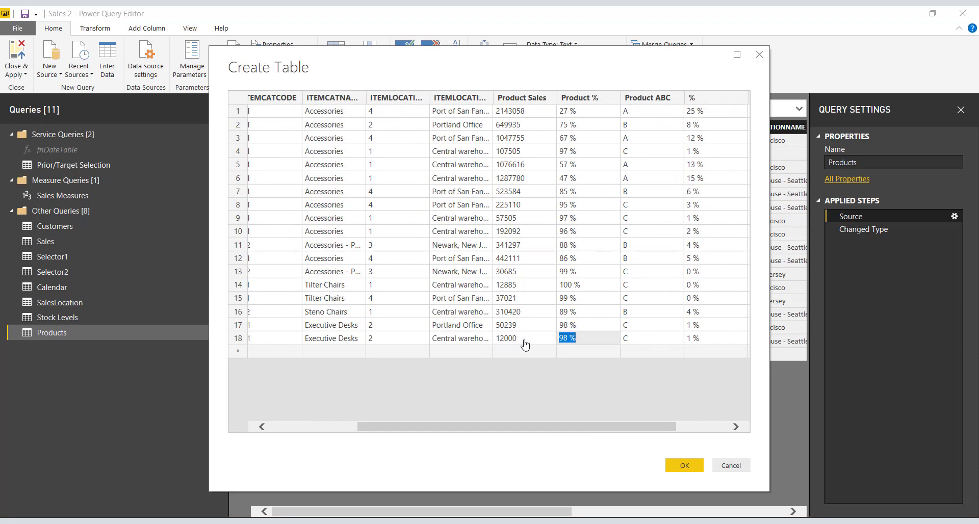
click(566, 342)
double_click(568, 338)
text(15)
click(692, 341)
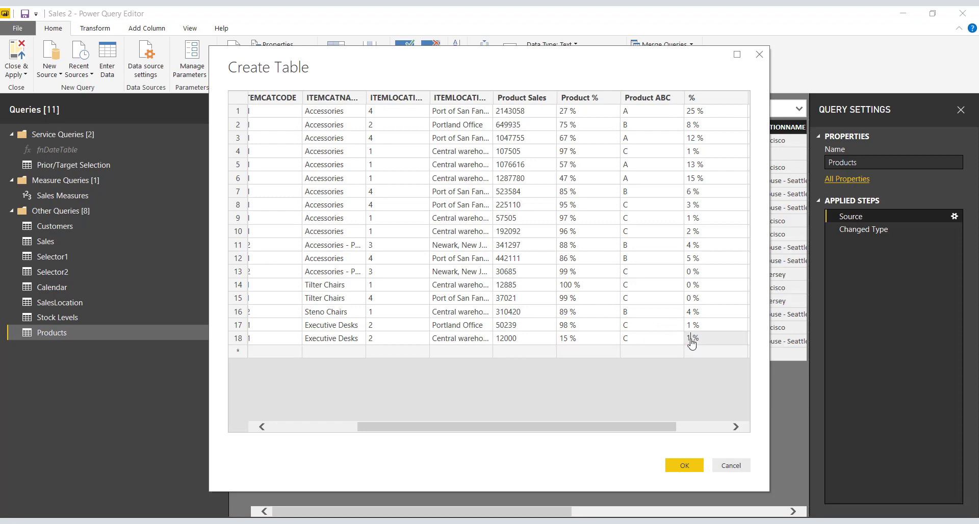
text(2)
key(Tab)
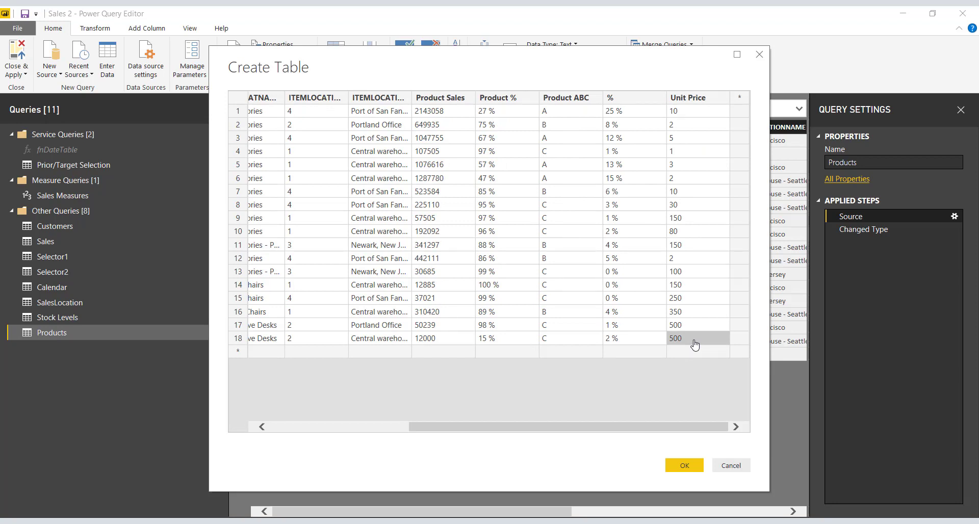
text(450)
key(Return)
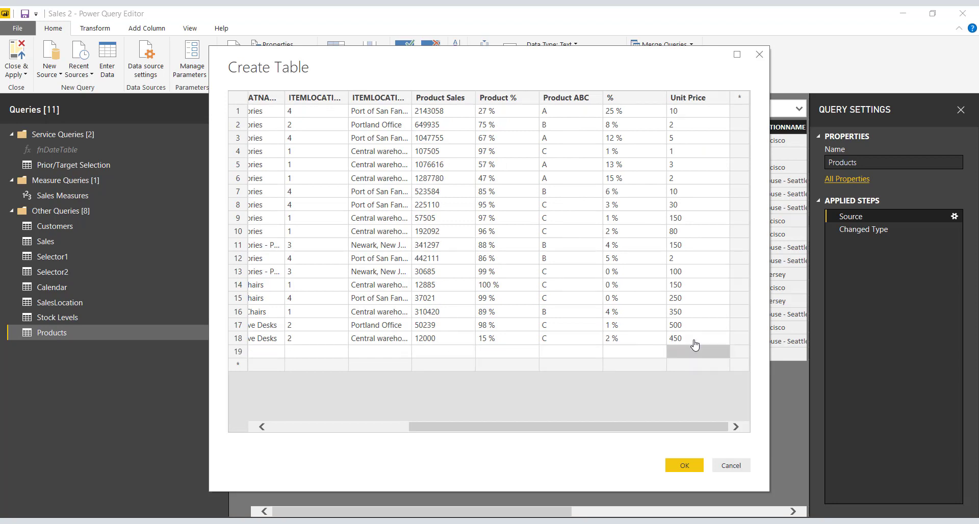
click(684, 465)
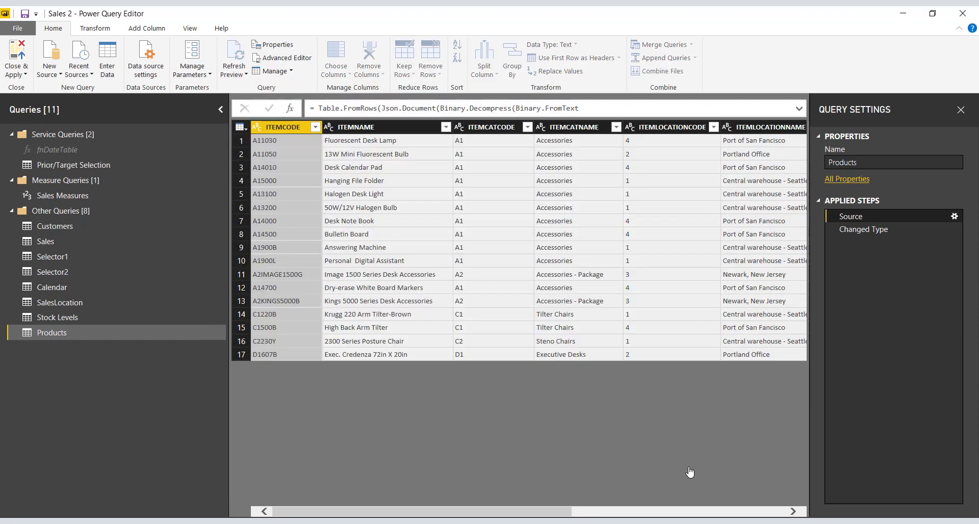
Apply the Products query changes with Close & Apply.
click(17, 75)
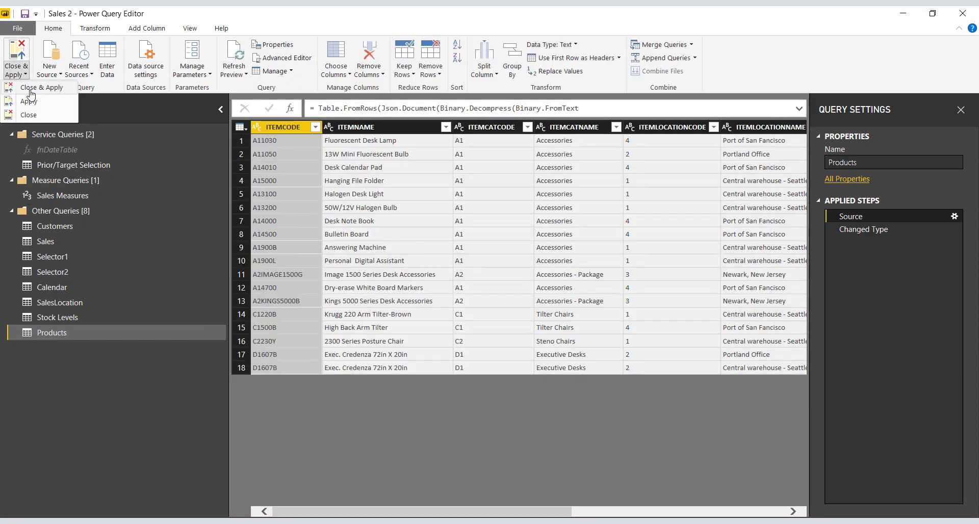
click(31, 97)
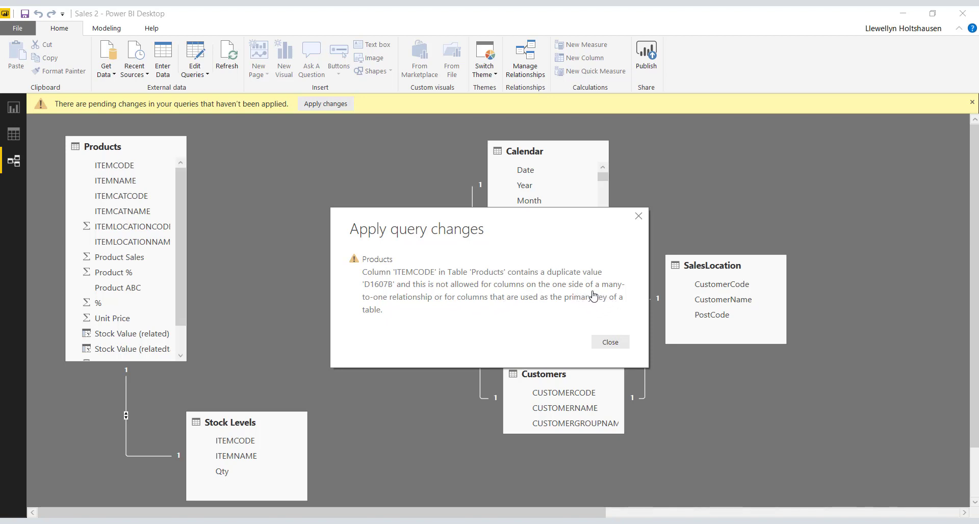
Dismiss the duplicate-value error, set Products–Stock Levels to Many to one (*:1), and apply pending changes.
click(614, 337)
double_click(126, 419)
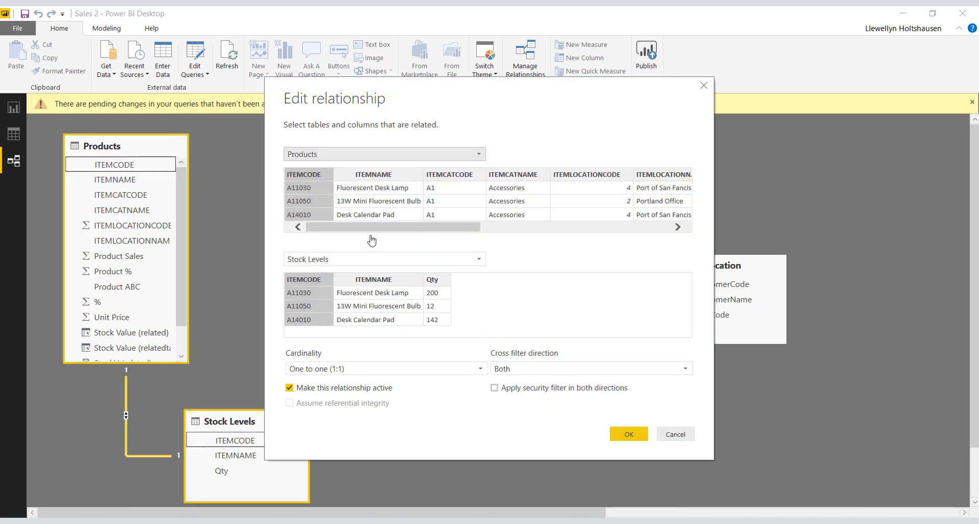
click(329, 377)
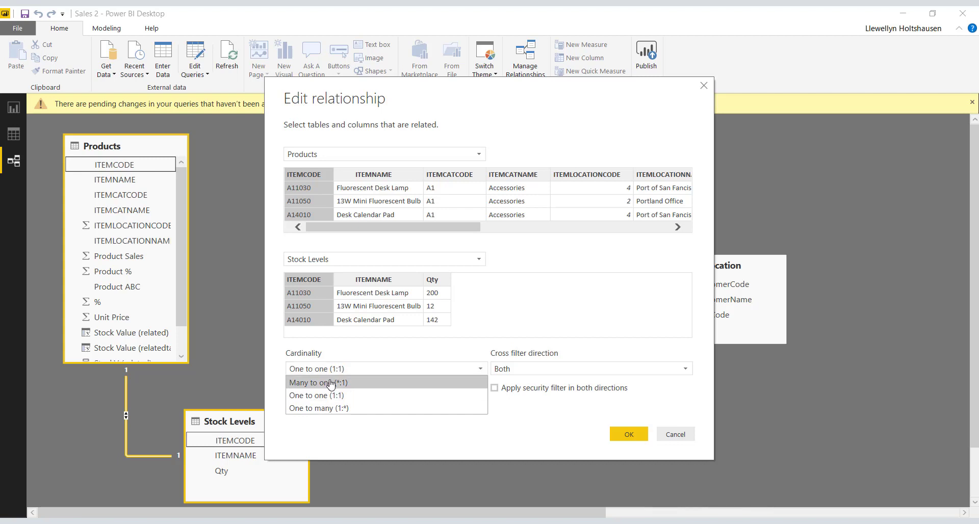
click(331, 380)
click(631, 438)
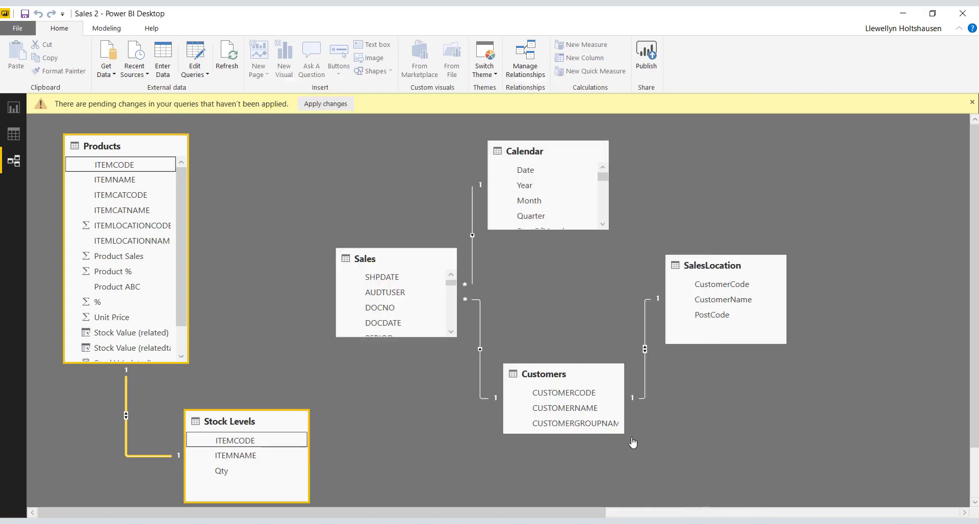
click(336, 105)
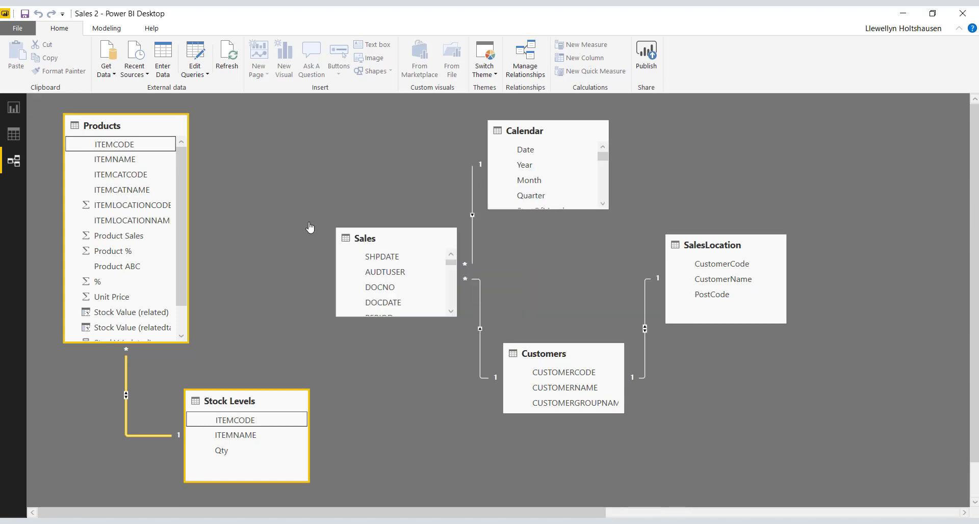
Inspect the Stock Value (related) and Stock Value (relatedtable) column formulas in the Products data view.
click(14, 134)
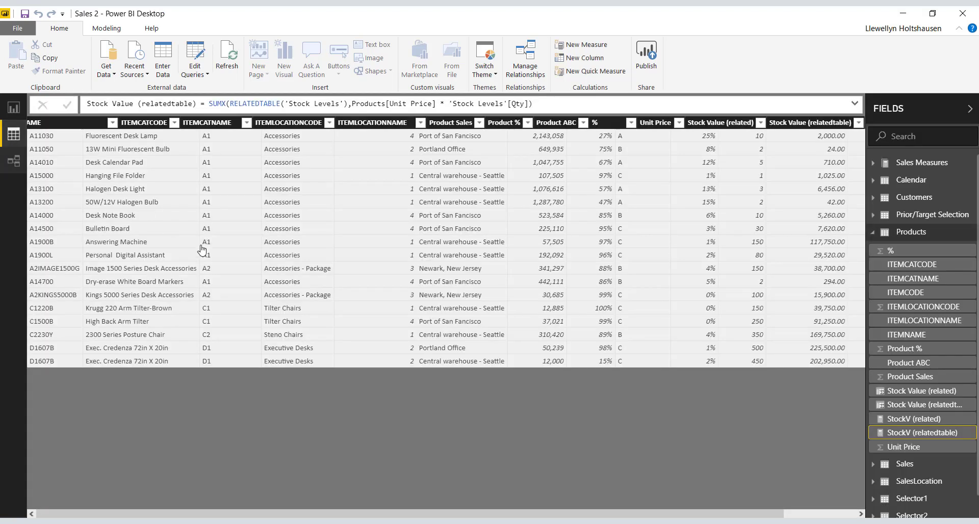
click(814, 516)
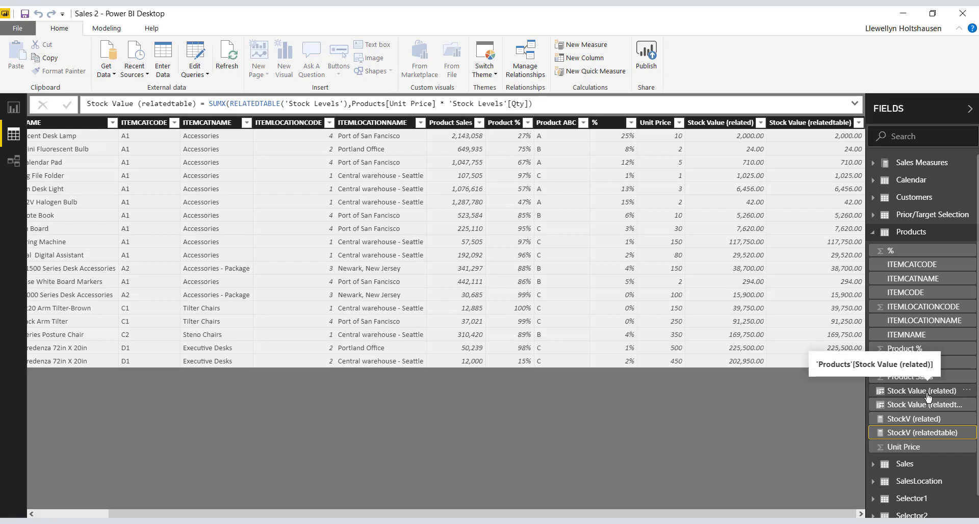
click(740, 285)
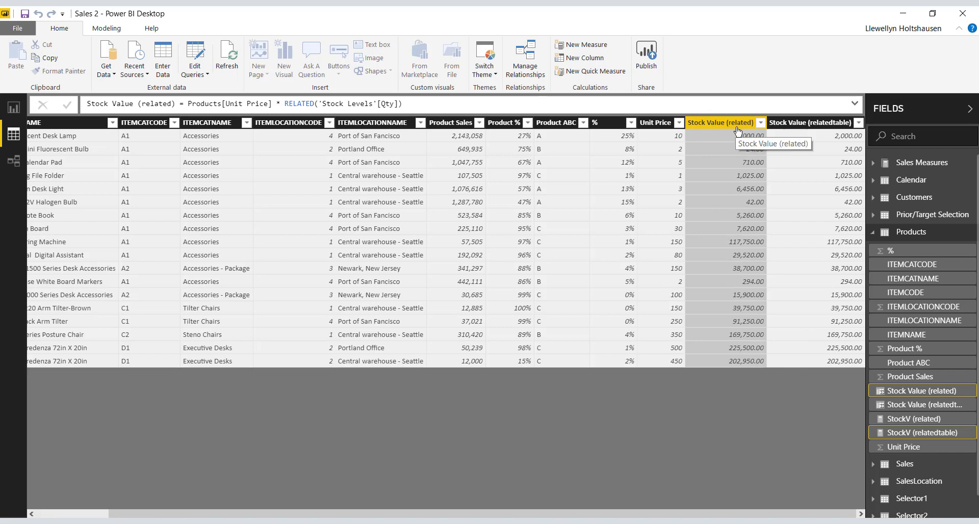
click(823, 263)
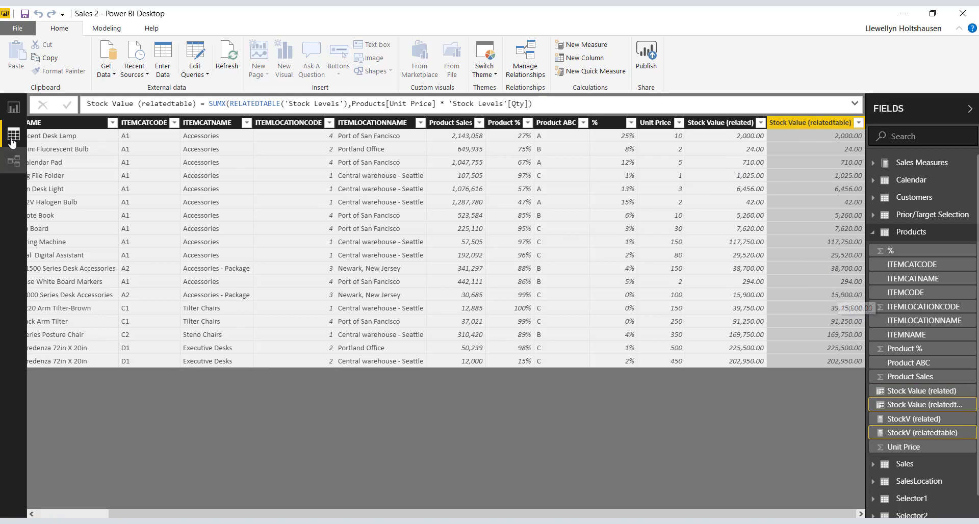
click(14, 107)
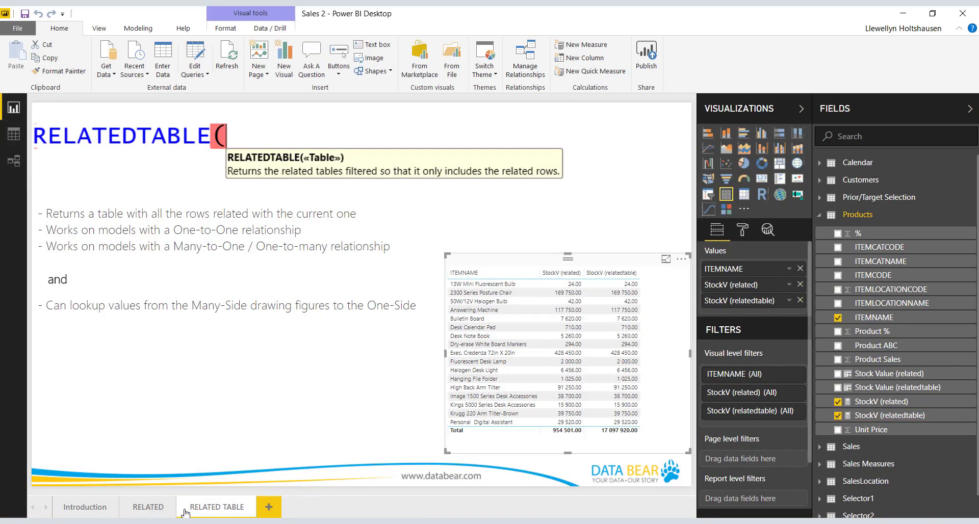
Compare the StockV (related) and Stock Value (relatedtable) formulas on the RELATED and RELATED TABLE page tables.
click(153, 508)
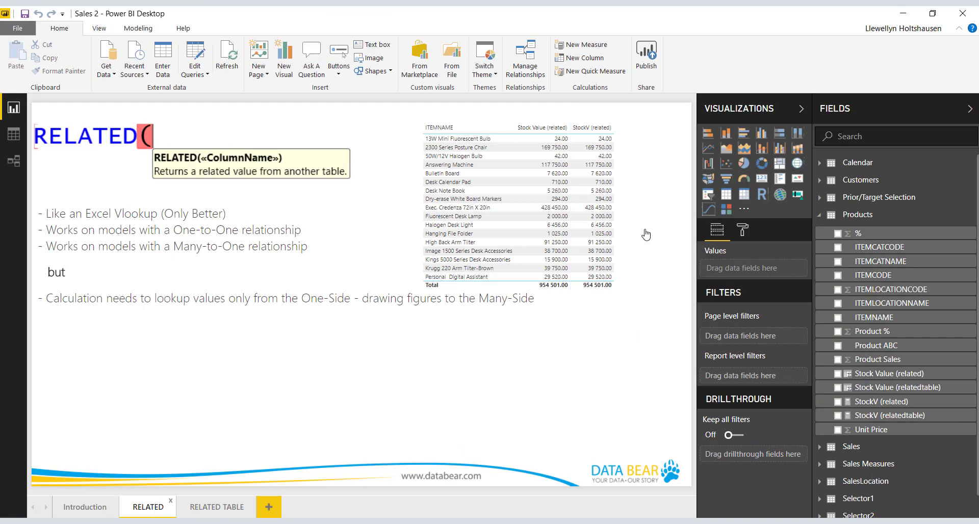
click(615, 119)
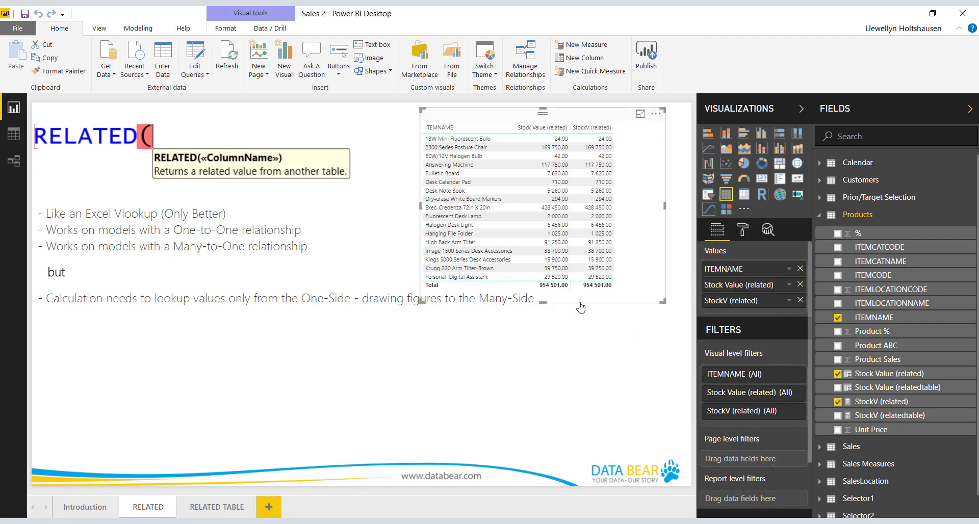
click(225, 507)
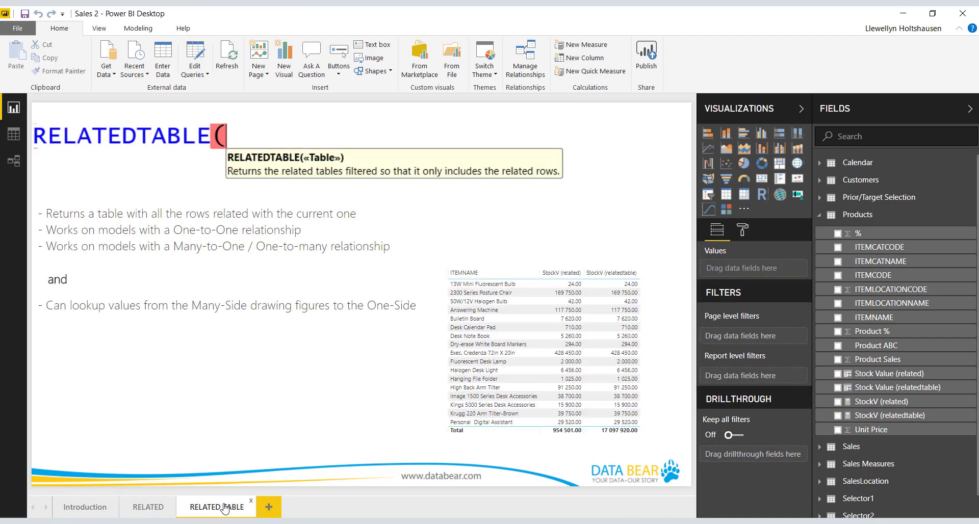
click(613, 264)
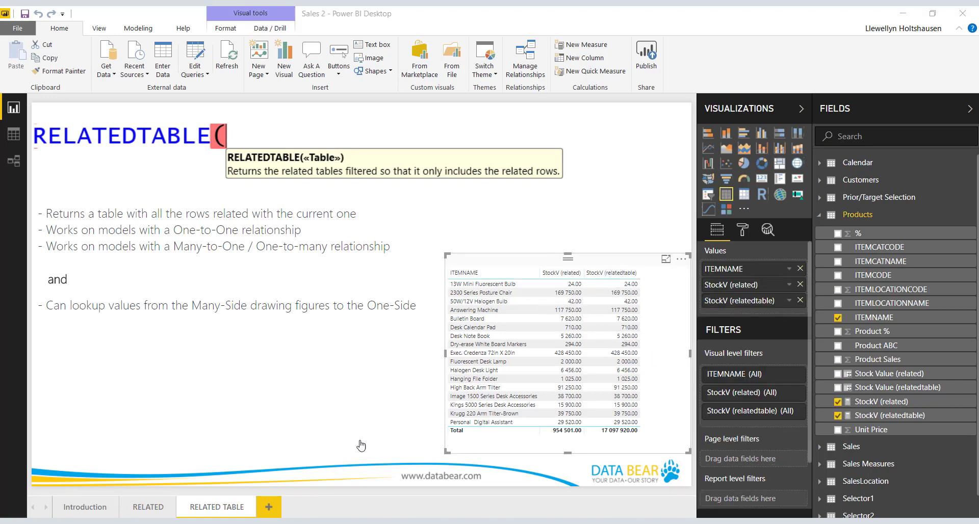
click(880, 401)
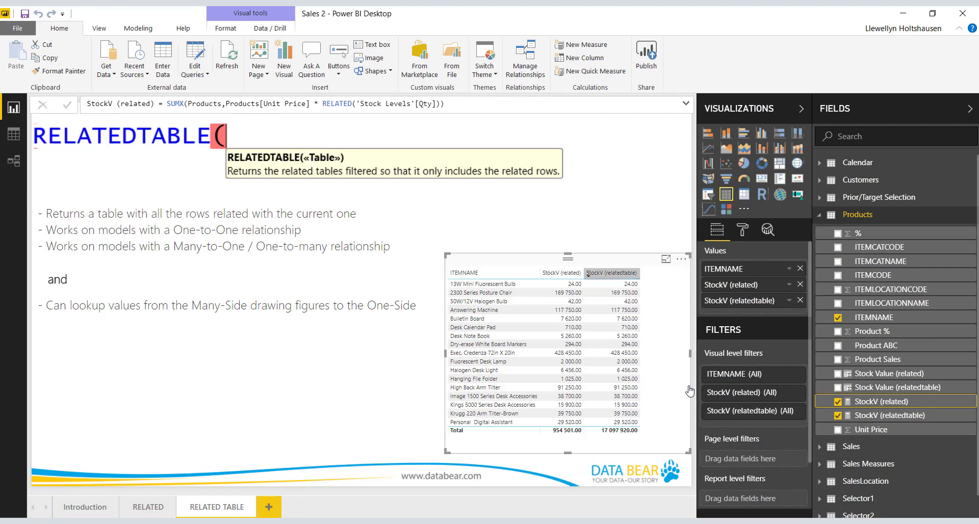
click(887, 388)
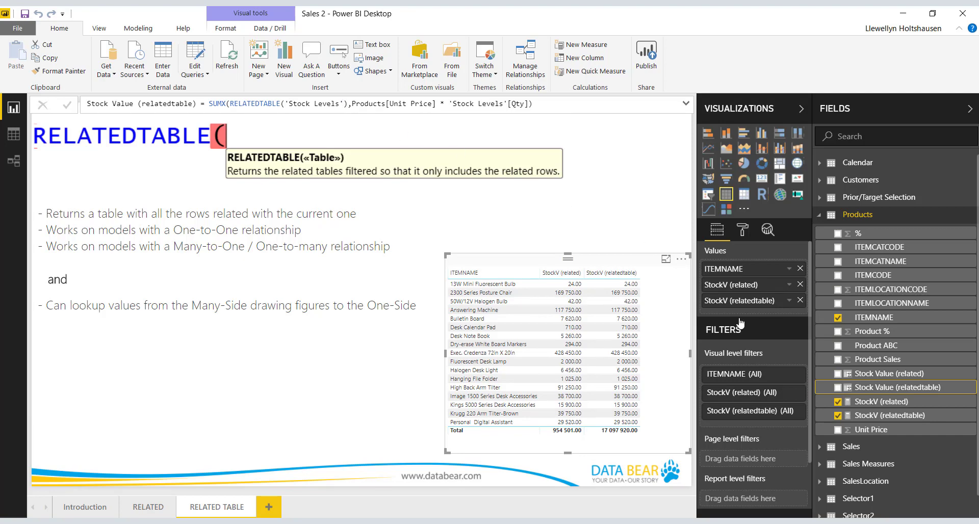
click(14, 161)
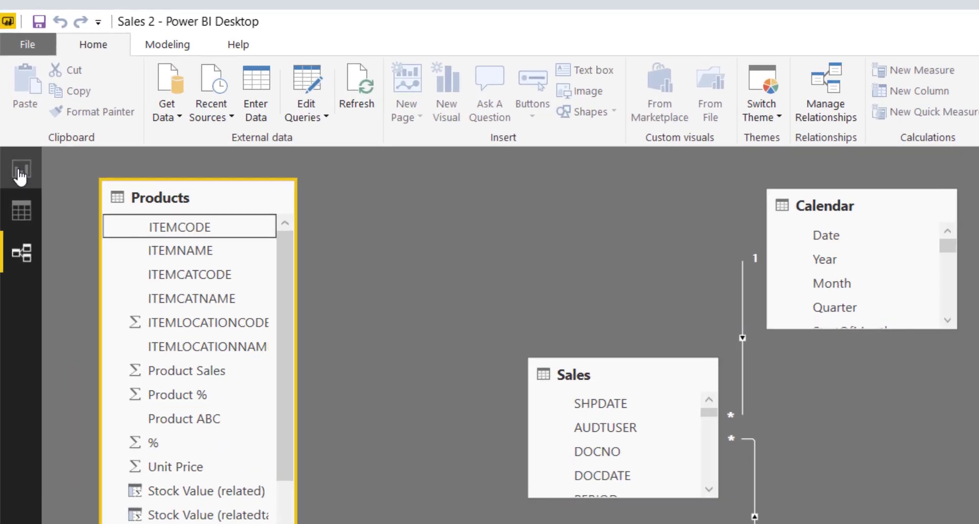
Return to the RELATED report page showing the StockV (related) formula.
click(12, 105)
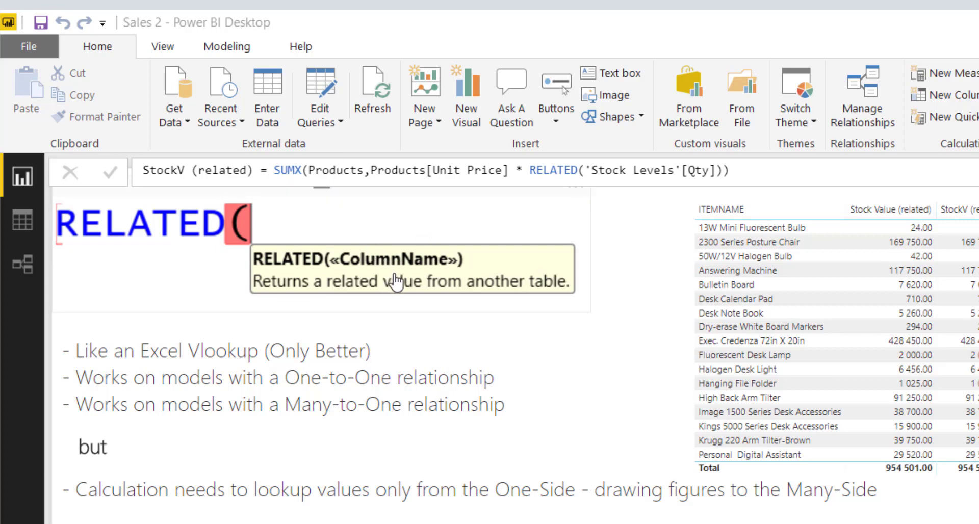
Select the entire StockV (related) formula, then bring up the Stock Levels table's options in Fields.
click(178, 201)
key(ctrl+a)
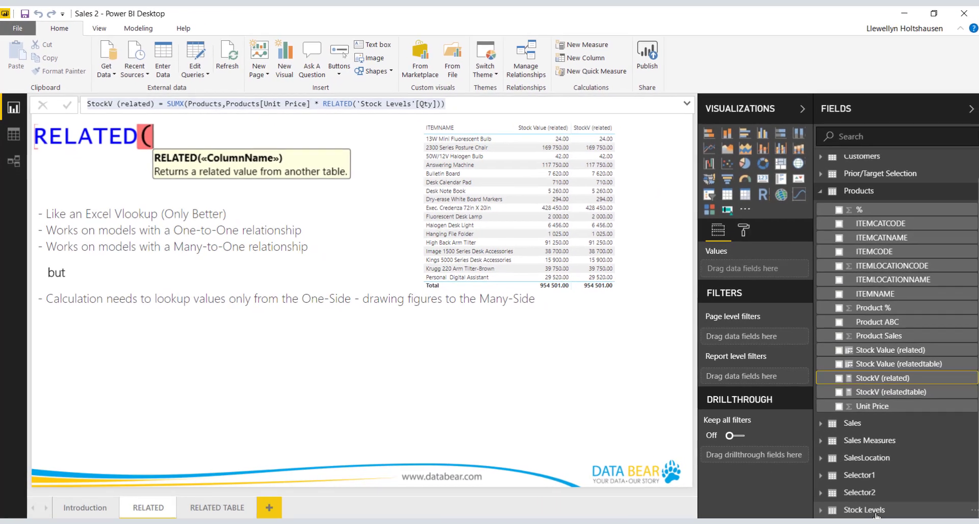
right_click(879, 511)
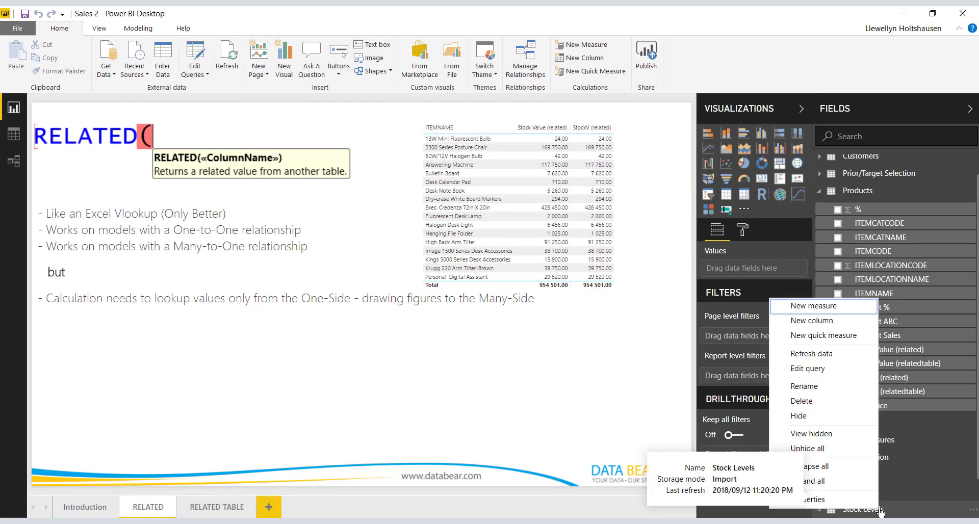
Start a new column named StockV (related) levels with SUMX iterating over 'Stock Levels'.
click(827, 321)
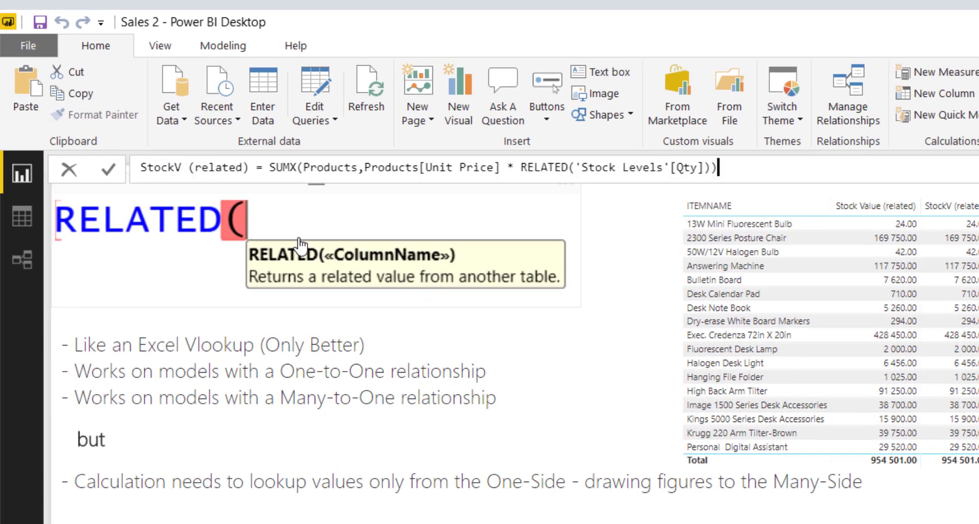
click(249, 168)
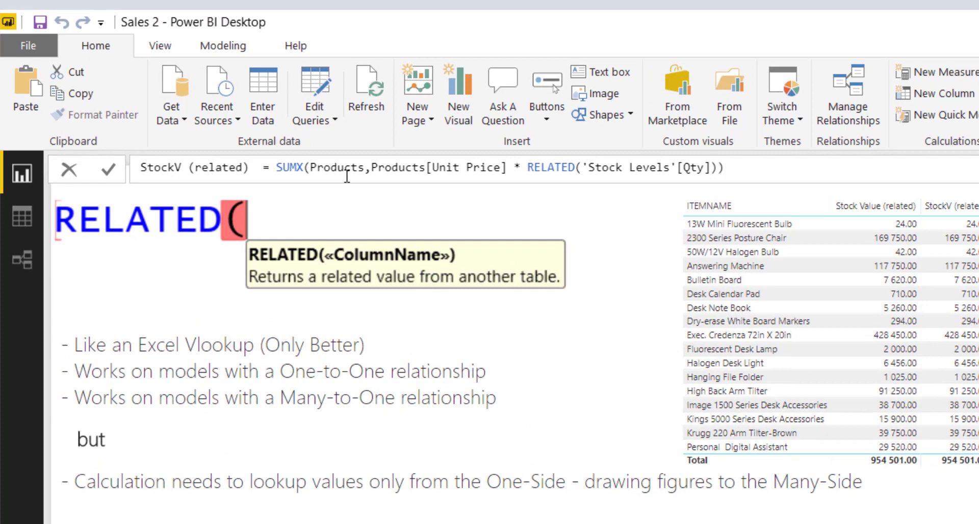
text(levels)
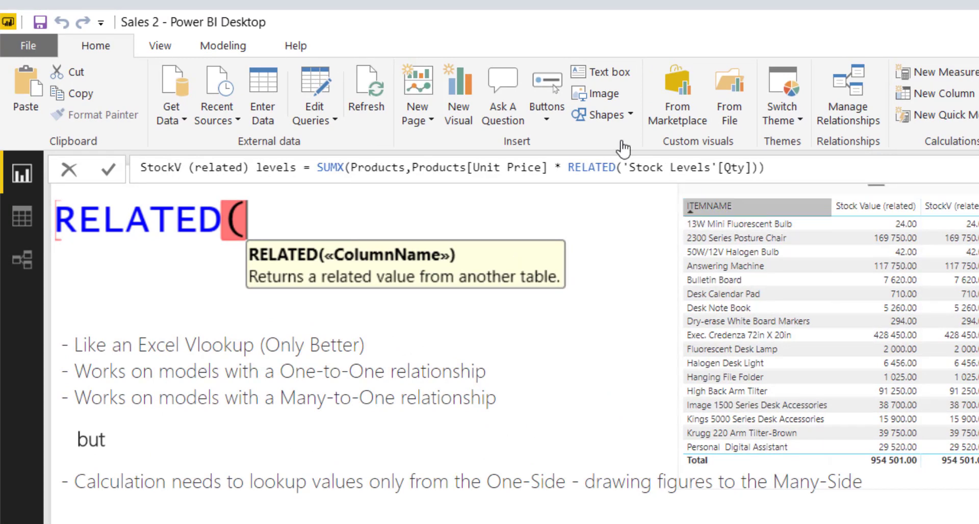
double_click(387, 168)
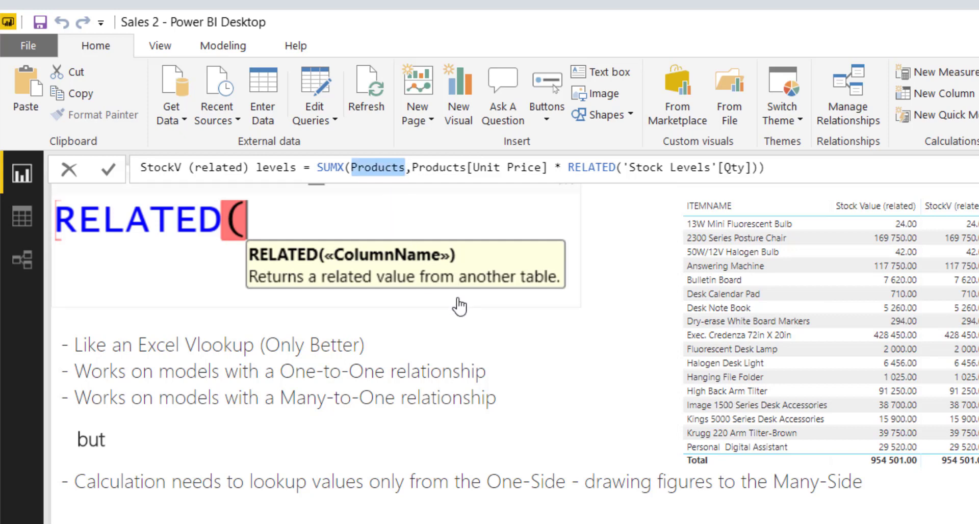
text('Stock)
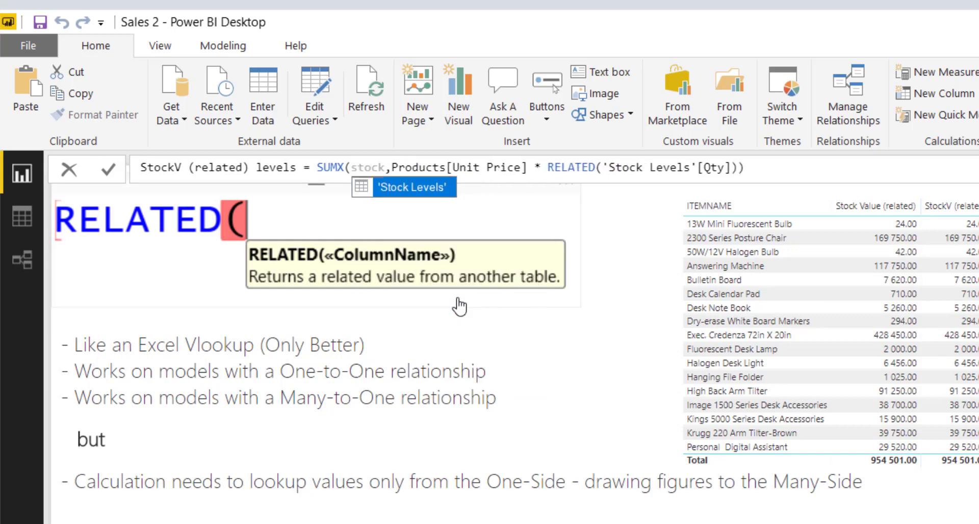
key(Tab)
Make the SUMX expression 'Stock Levels'[Qty] * RELATED(products[]) using autocomplete.
drag(453, 167, 588, 166)
text(stoc)
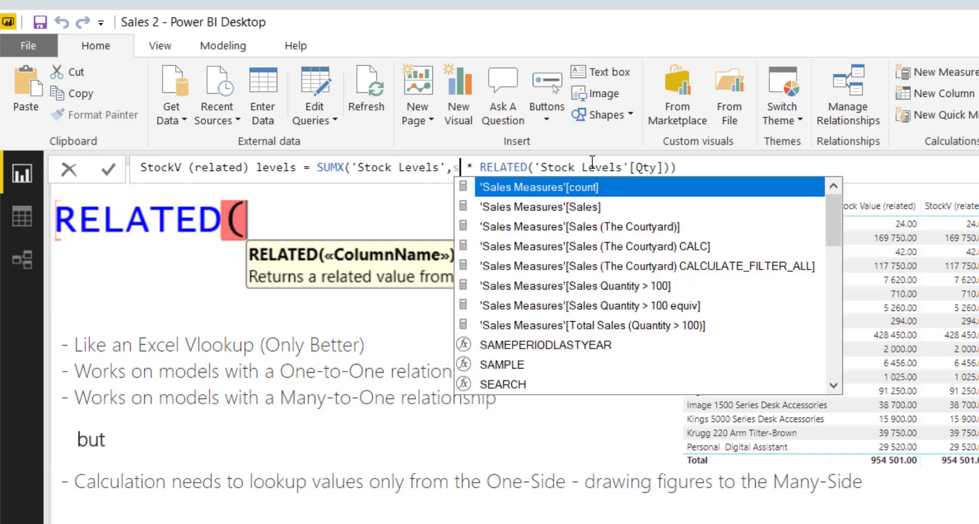
key(Down)
key(Down)
key(Down)
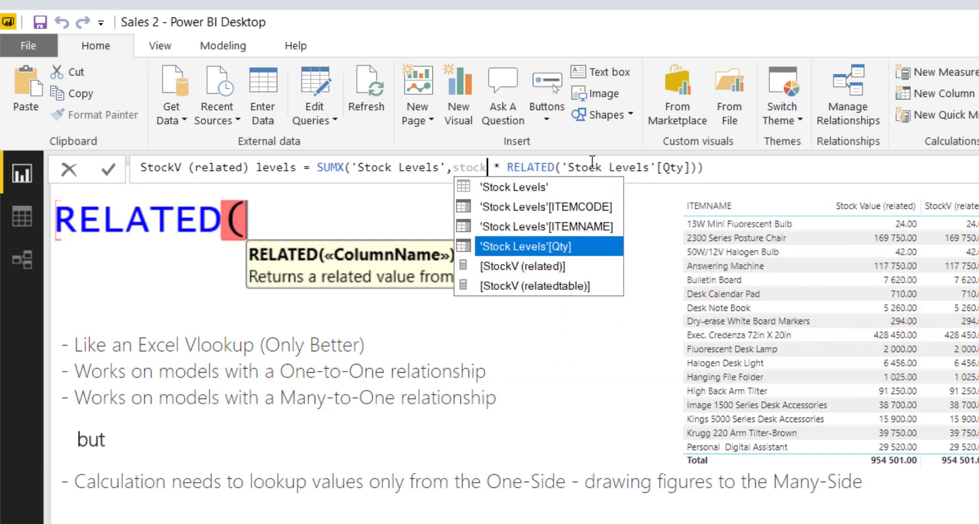
key(Tab)
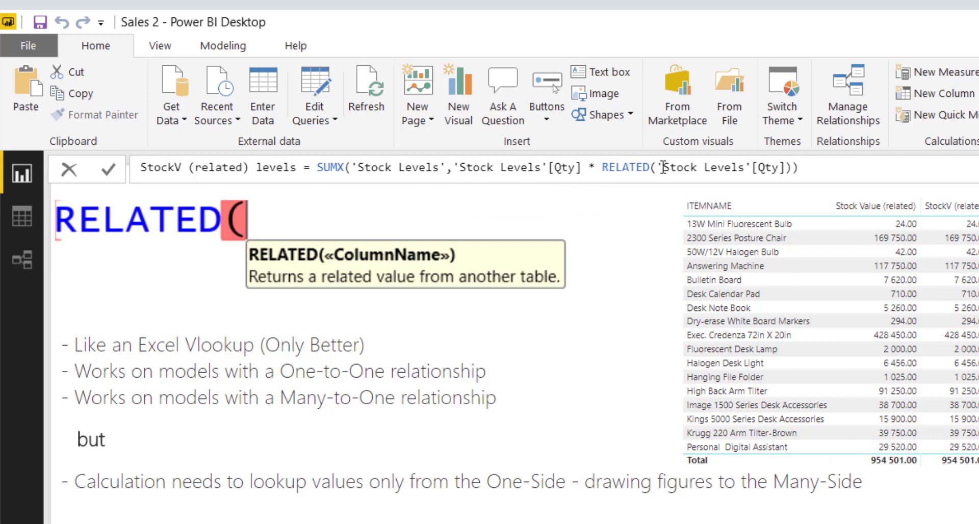
drag(658, 167, 791, 169)
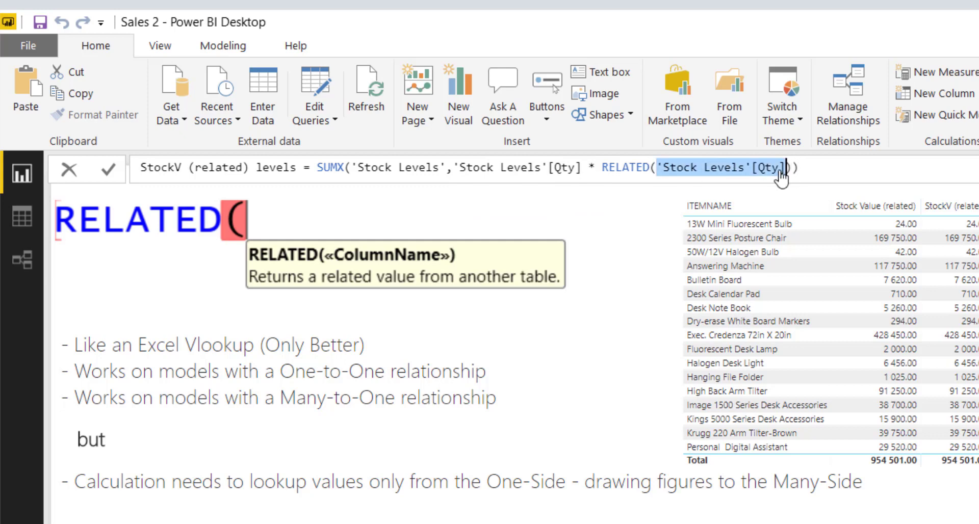
text(pro)
key(Tab)
text([)
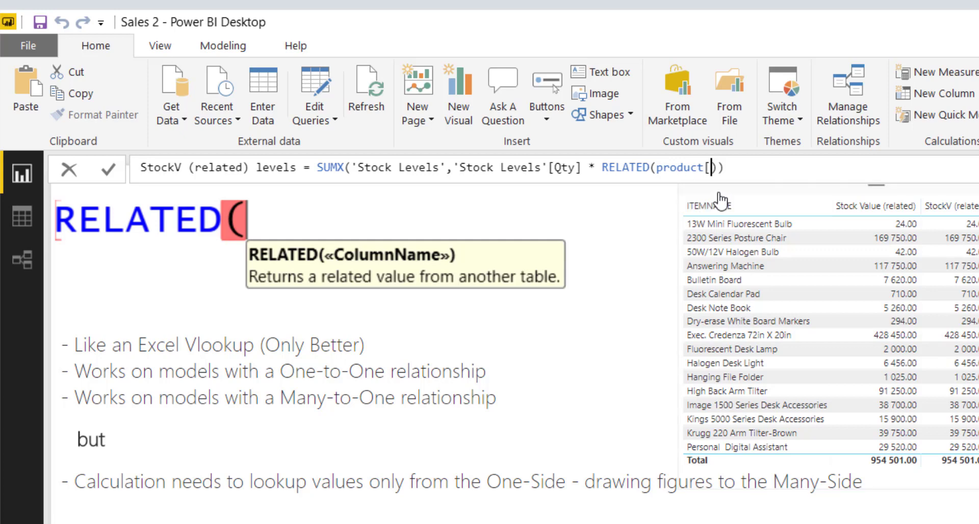
key(Left)
text(s)
key(Right)
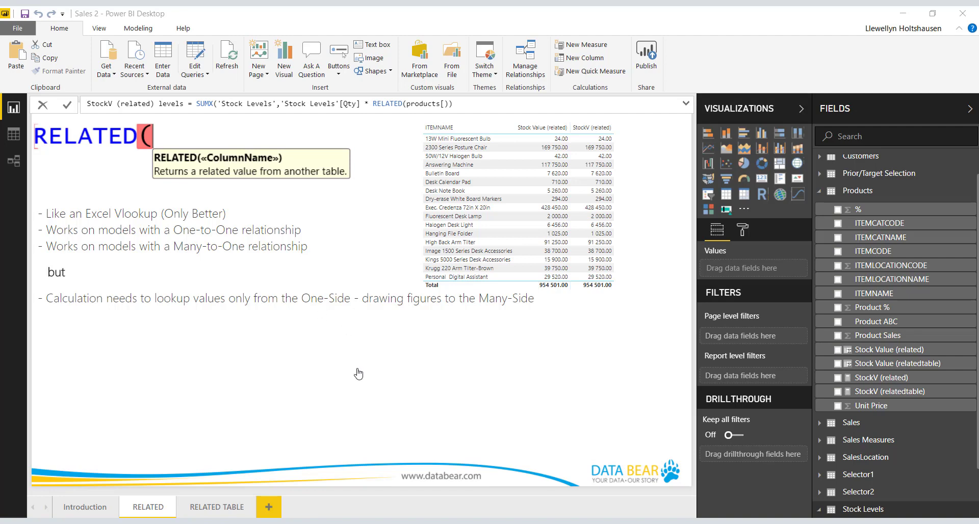
Add the closing parentheses to the current formula and show the Stock Value (relatedtable) formula.
click(497, 109)
text()))
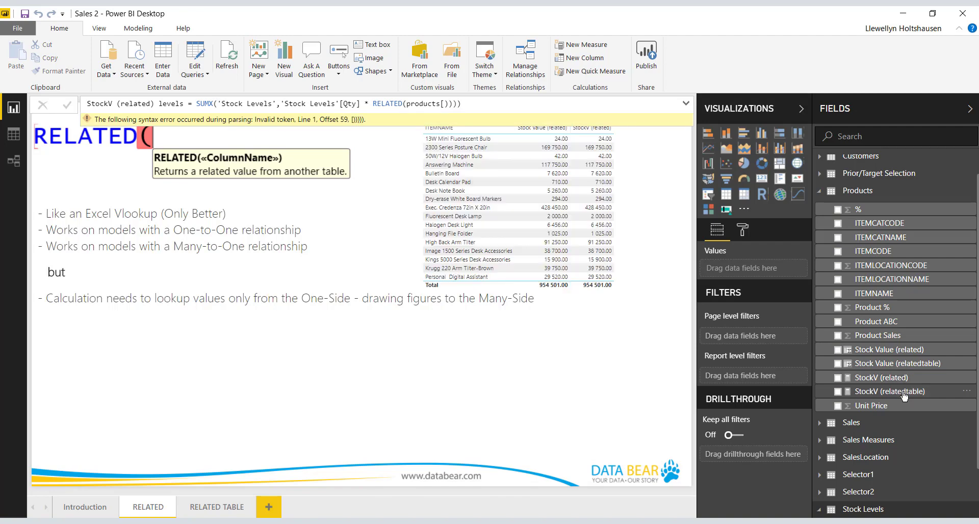
click(899, 365)
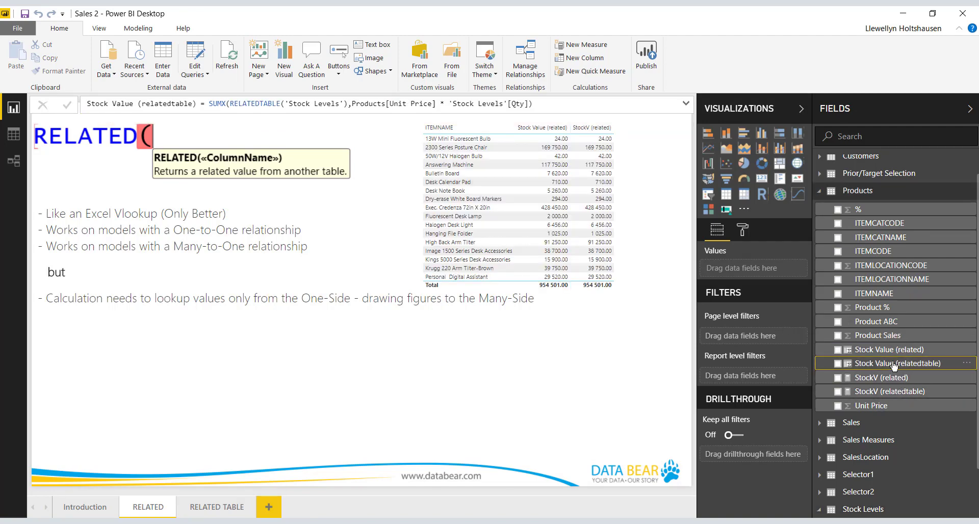
Copy the Stock Value (relatedtable) formula and start a new column in the Stock Levels table.
drag(544, 104, 117, 63)
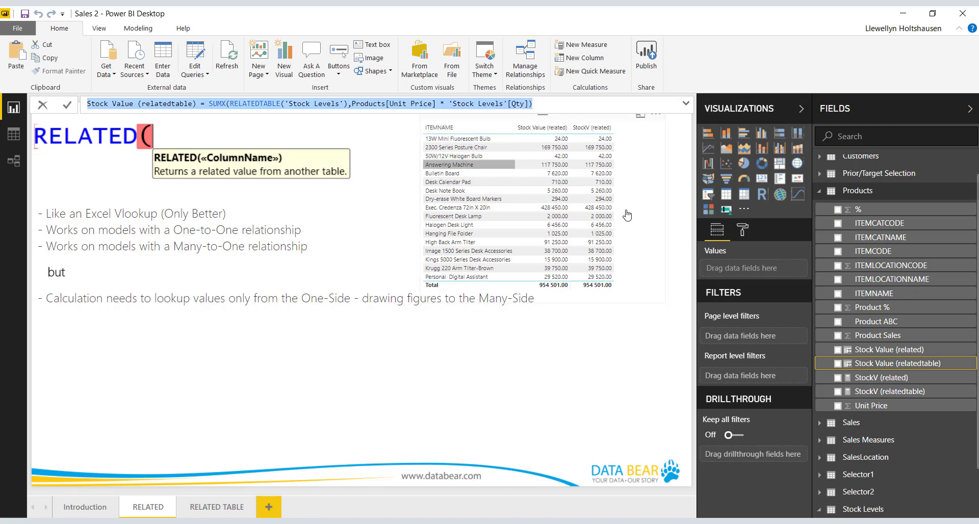
scroll(898, 459, down, 2)
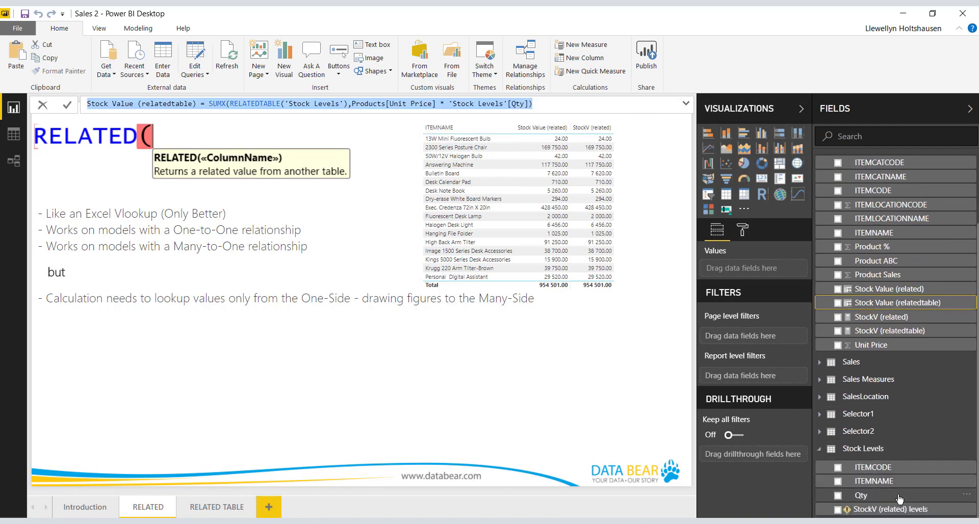
right_click(861, 450)
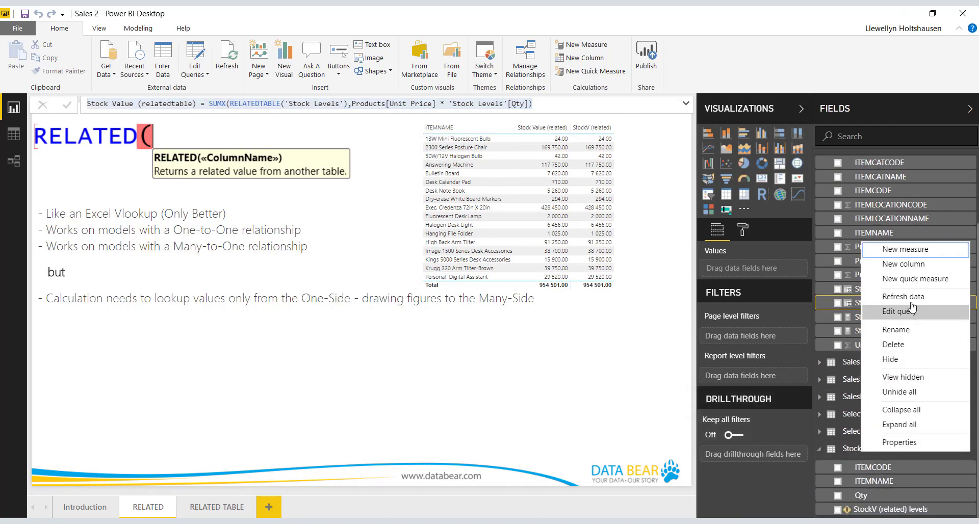
click(911, 263)
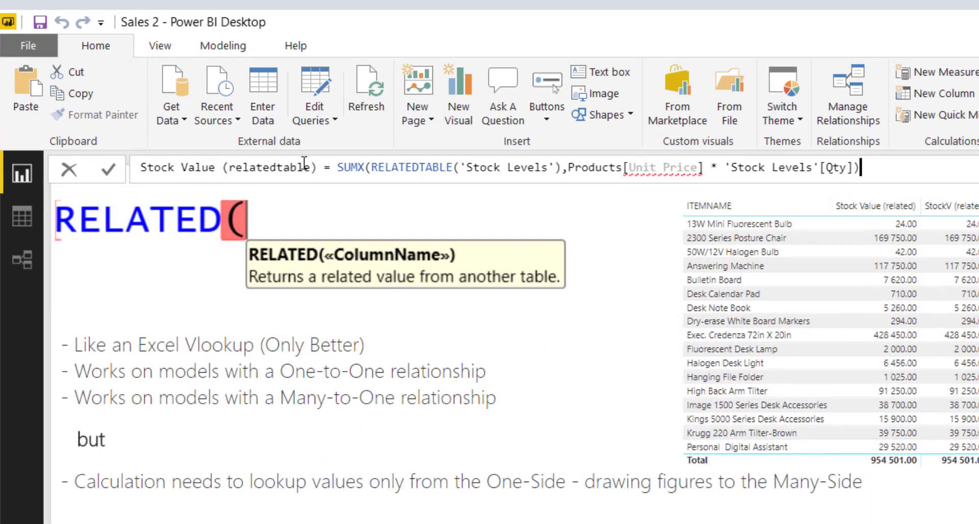
Rename the column to 'Stock Value (relatedtable) levels', using RELATEDTABLE(Products) and 'Stock Levels'[Qty] as first factor.
click(243, 124)
text(levels)
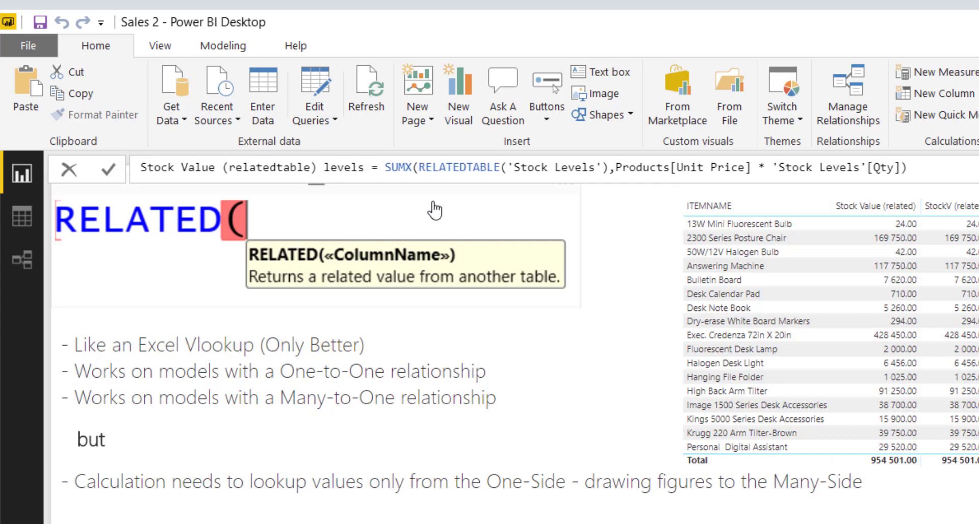
drag(512, 170, 604, 167)
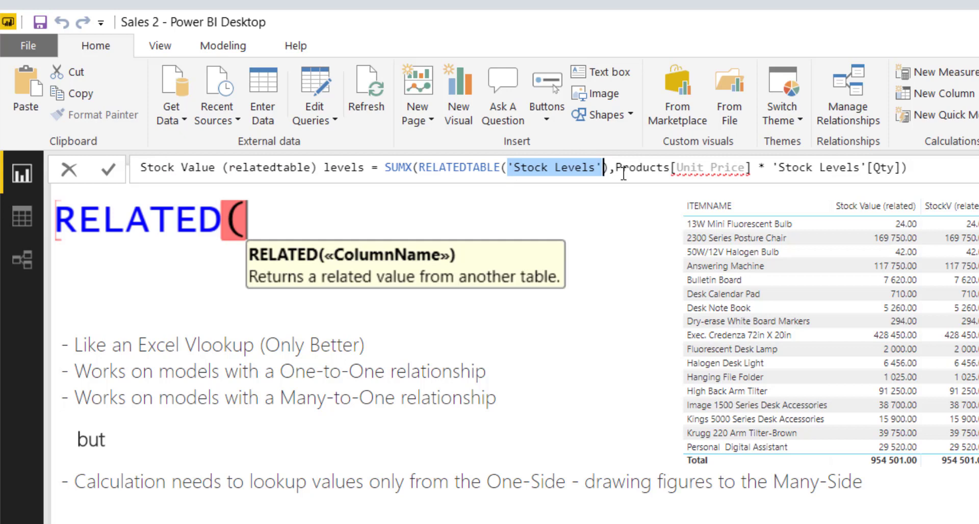
text(pro)
key(Tab)
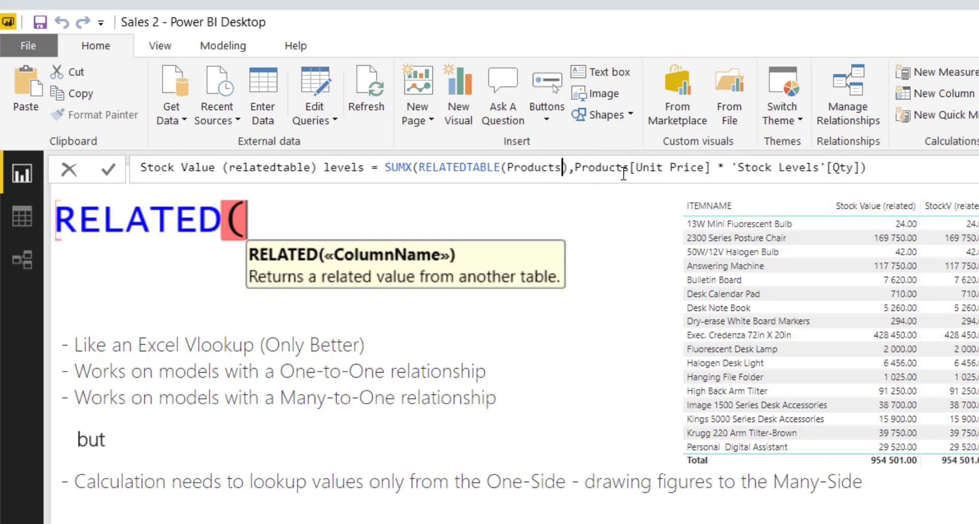
double_click(713, 169)
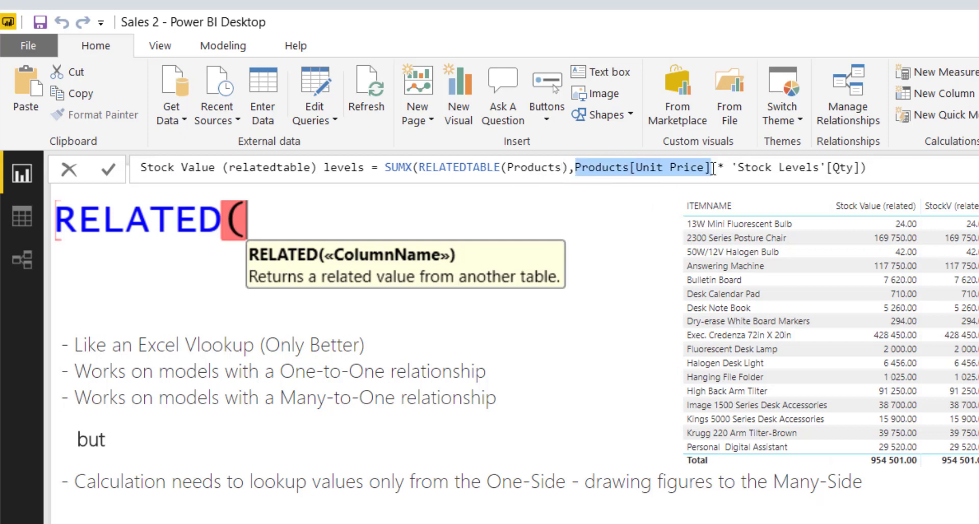
text(stock)
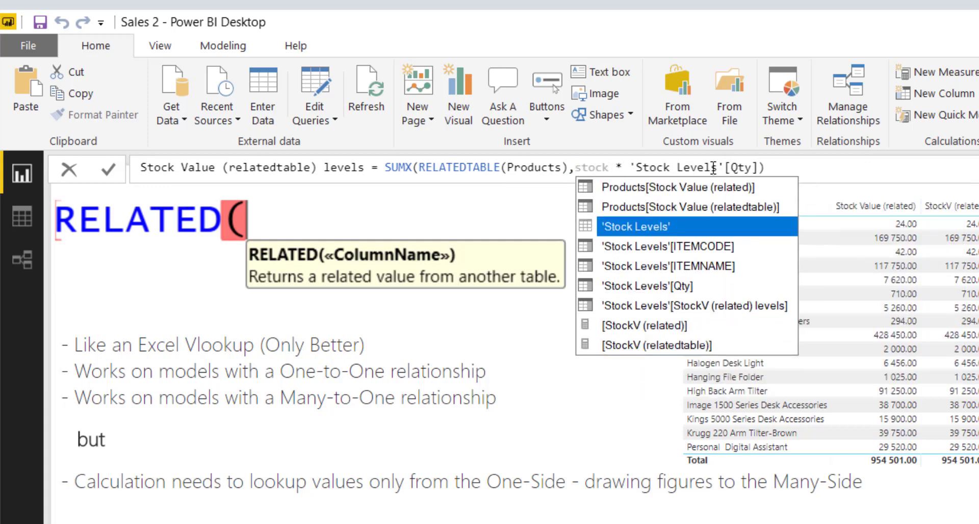
key(Down)
key(Down)
key(Down)
key(Tab)
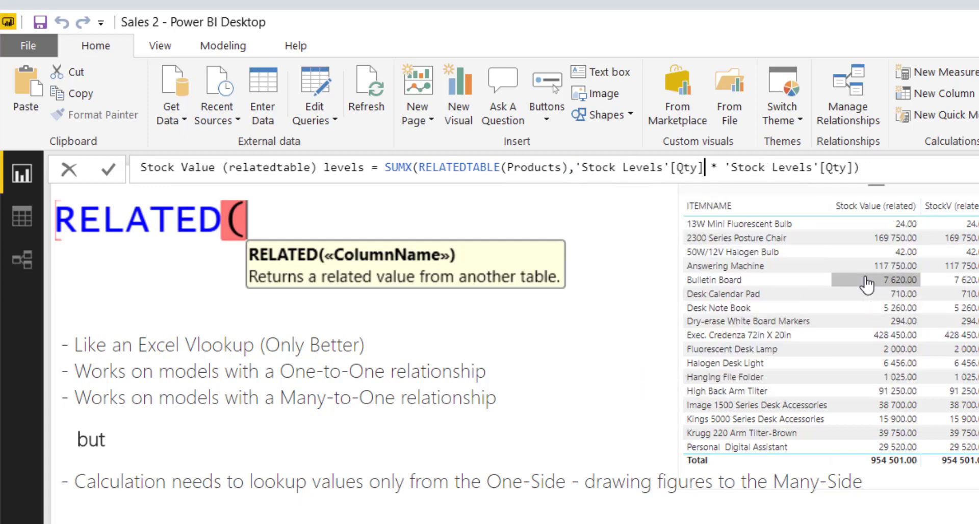
Replace the duplicate Qty with Products[Unit Price] and commit the SUMX column formula.
drag(724, 168, 851, 168)
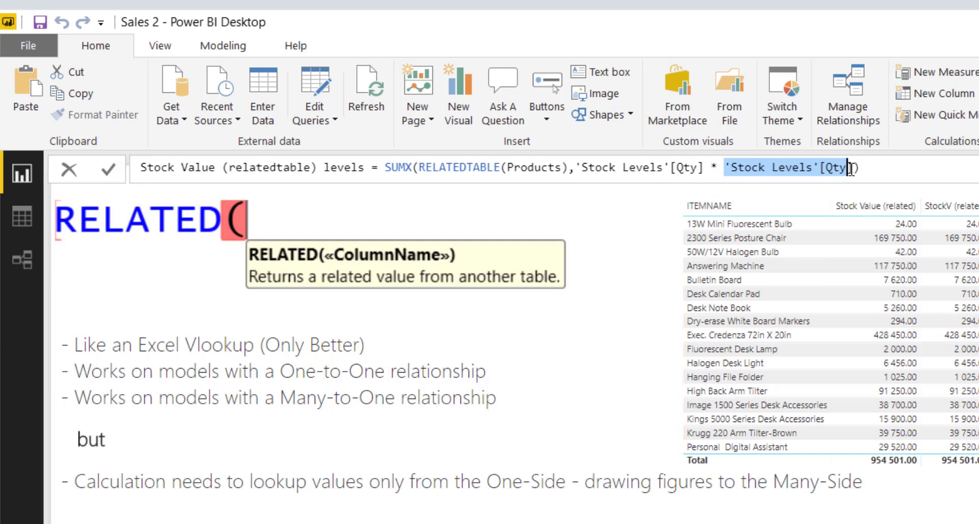
key(BackSpace)
text(pro)
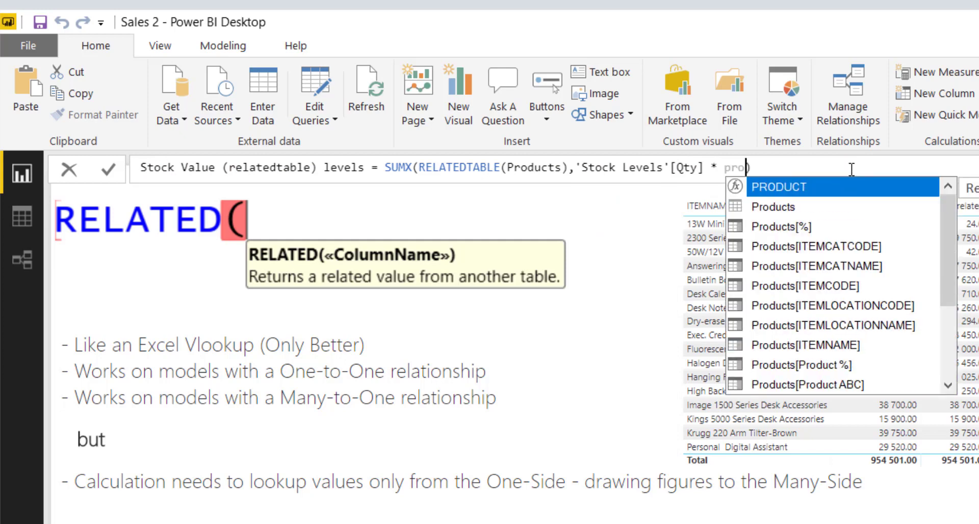
key(Down)
key(Down)
key(Down)
key(Down)
key(Down)
key(Down)
key(Down)
key(Down)
key(Down)
key(Down)
key(Down)
key(Down)
key(Down)
key(Down)
key(Down)
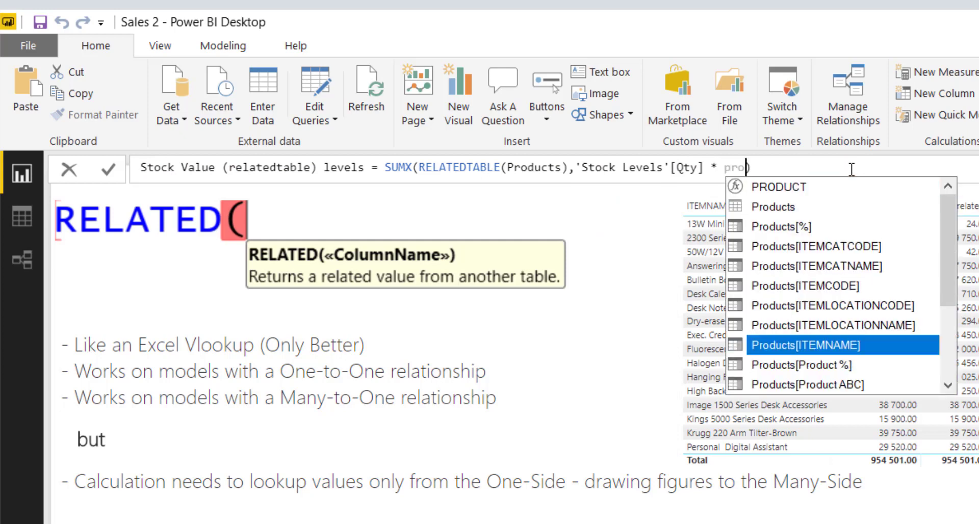
key(Down)
key(Down)
key(Up)
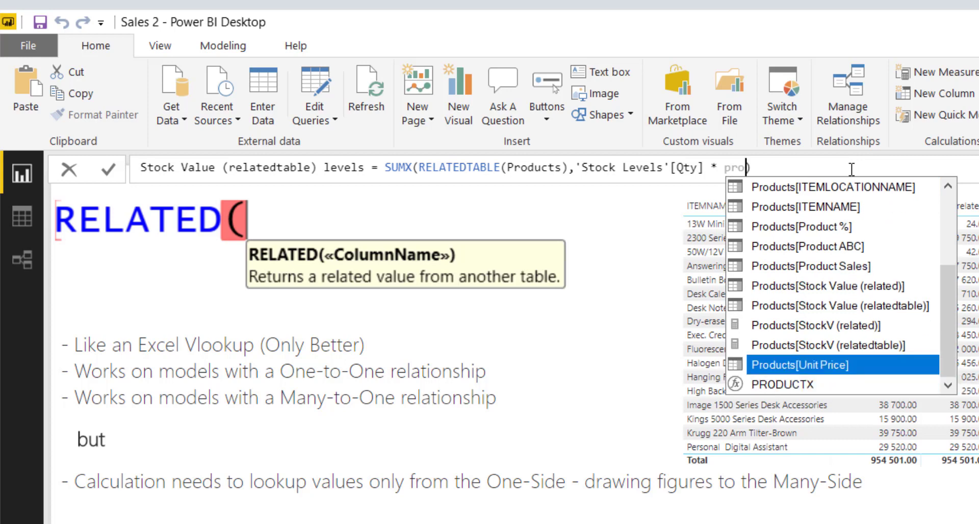
key(Tab)
key(End)
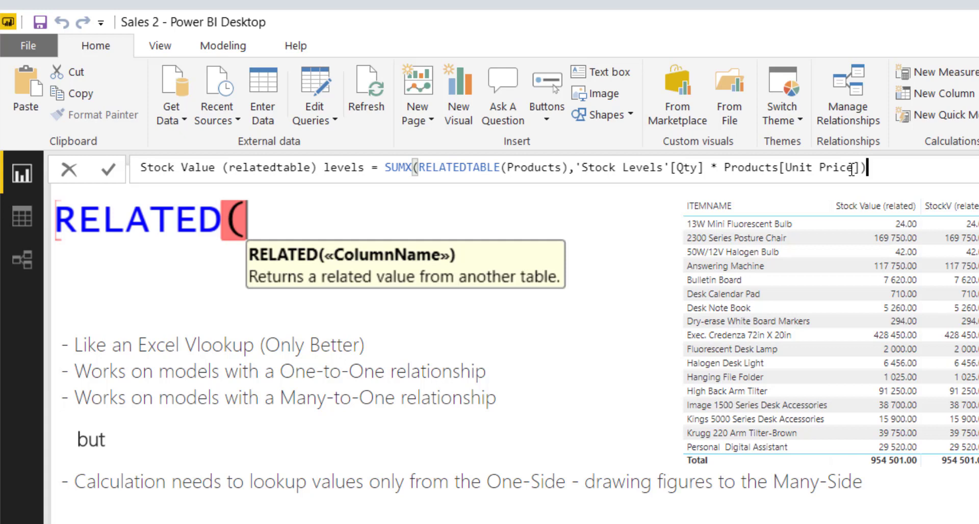
key(Return)
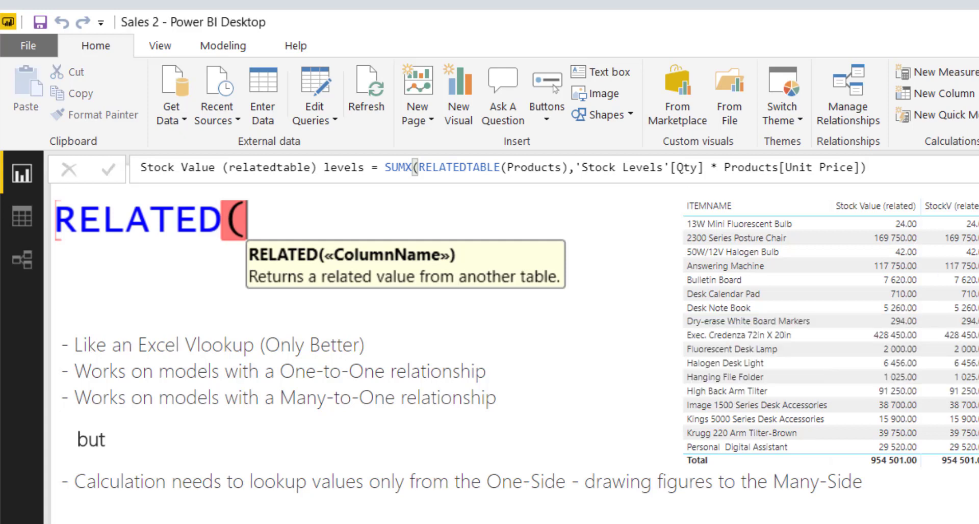
click(765, 507)
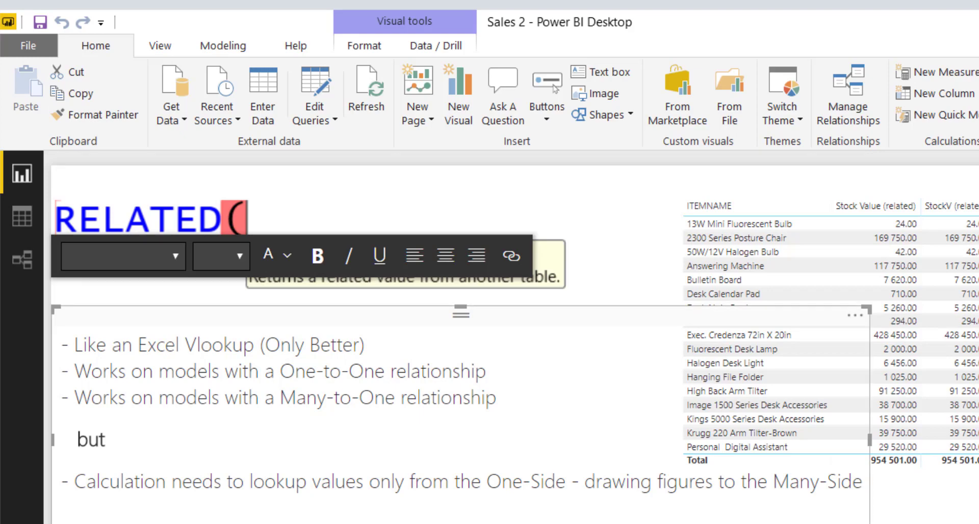
Narrow the explanation text box and add a table of ITEMNAME with Stock Value (relatedtable) levels.
drag(866, 309, 660, 309)
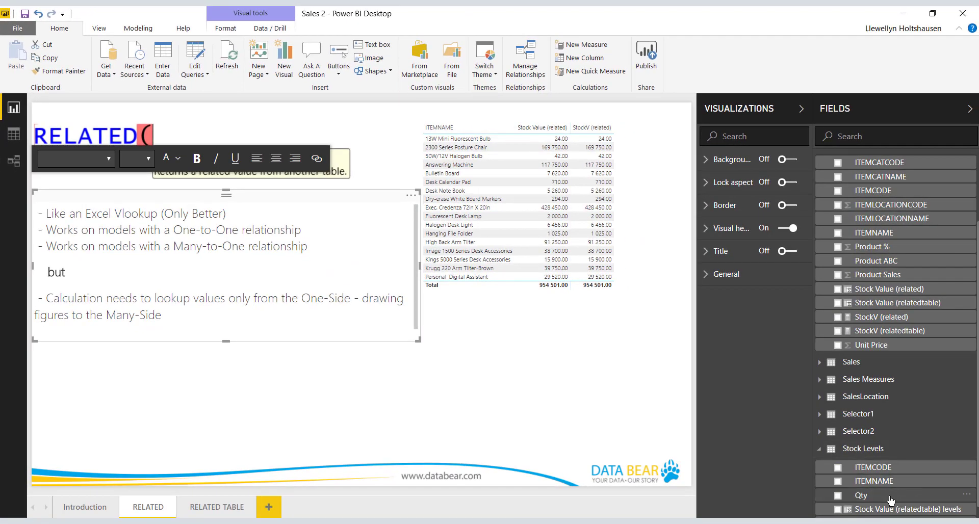
drag(904, 497, 541, 390)
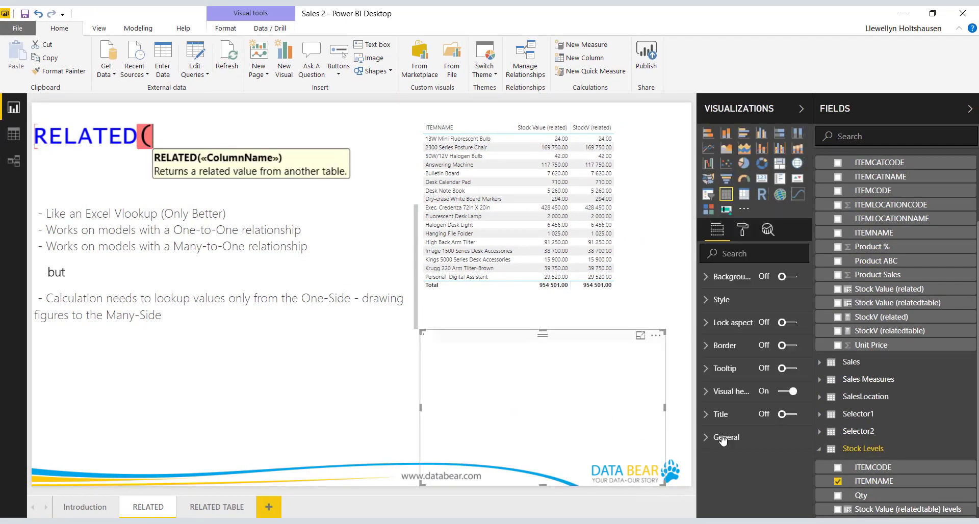
click(838, 509)
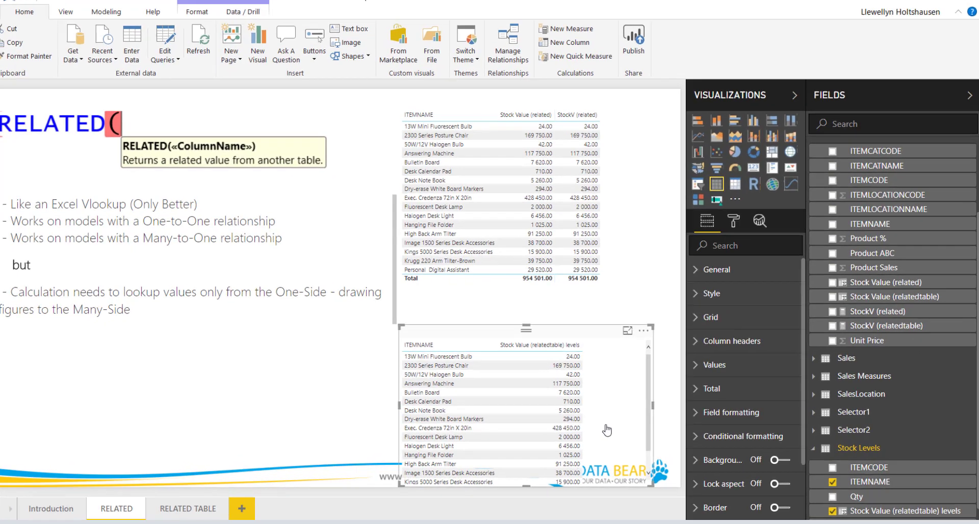
Reposition the new table on the RELATED page, then switch to the RELATED TABLE page.
scroll(607, 431, down, 2)
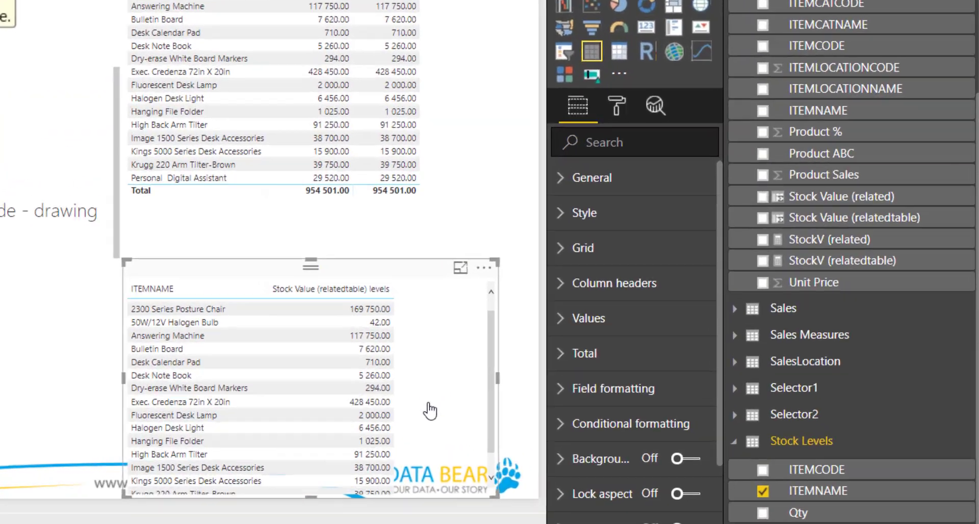
drag(587, 341, 588, 313)
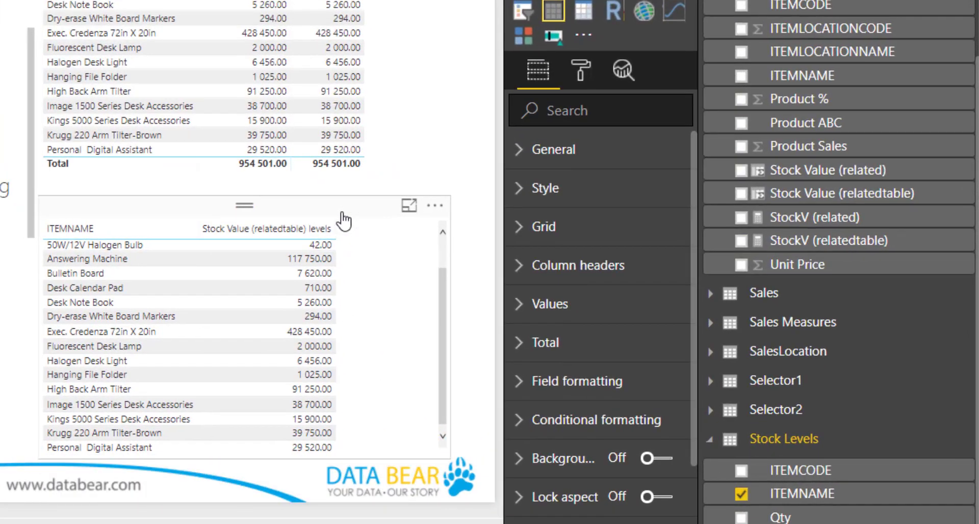
drag(344, 221, 346, 222)
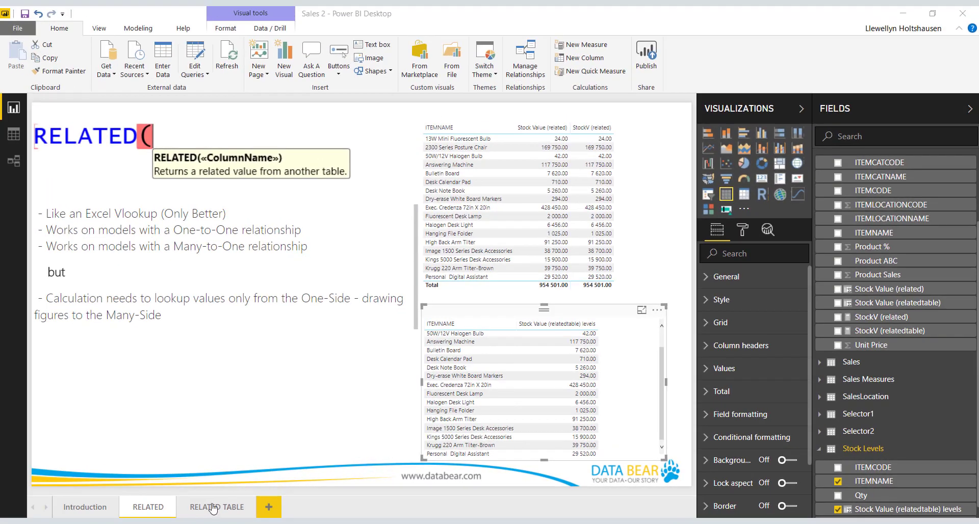
click(213, 508)
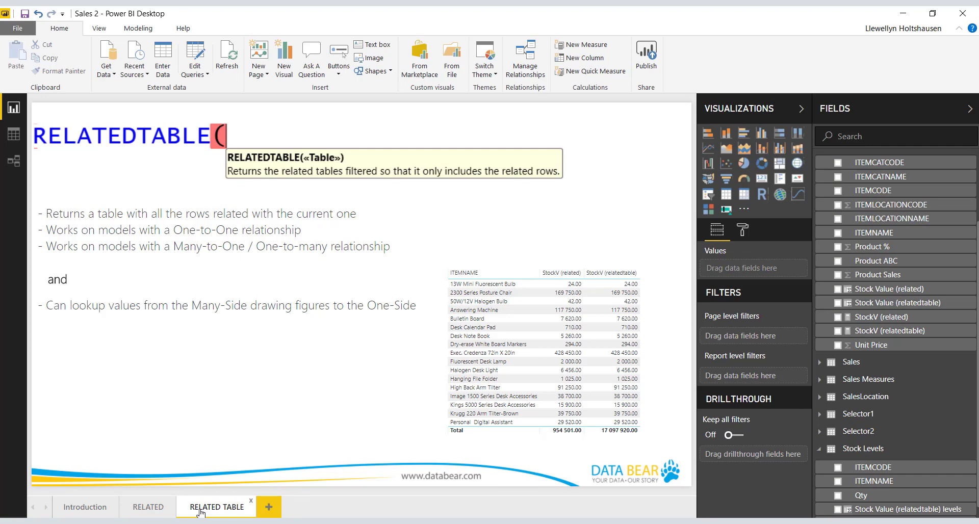
click(147, 507)
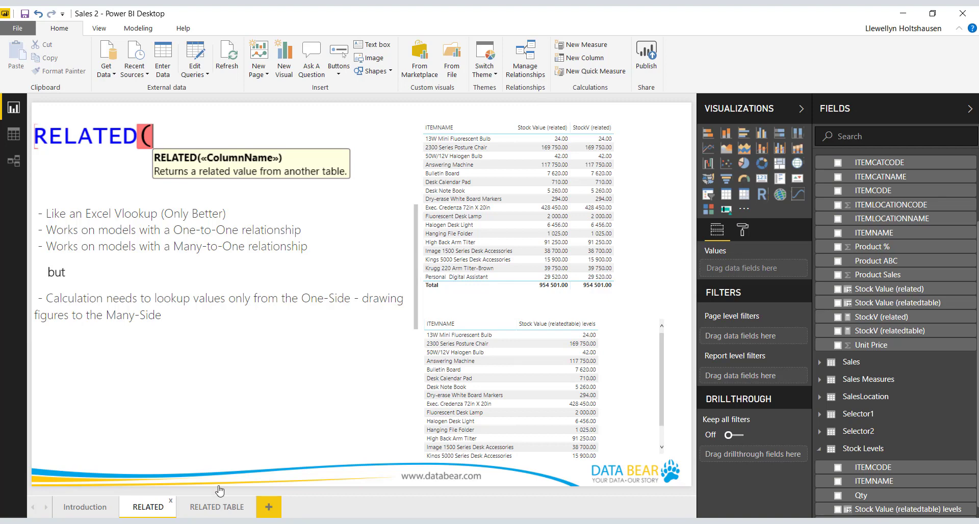
click(216, 508)
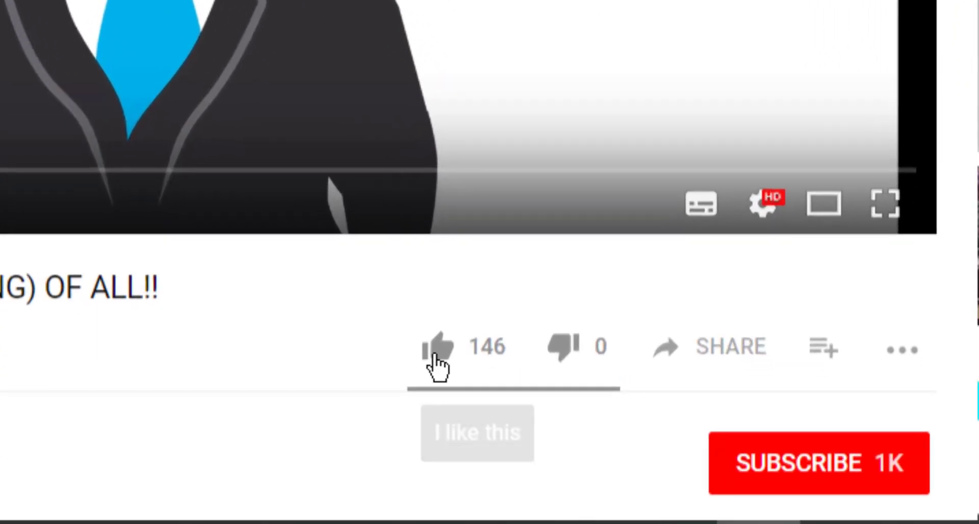
Like the Data Bear video, subscribe to the channel and enable all notifications.
click(435, 358)
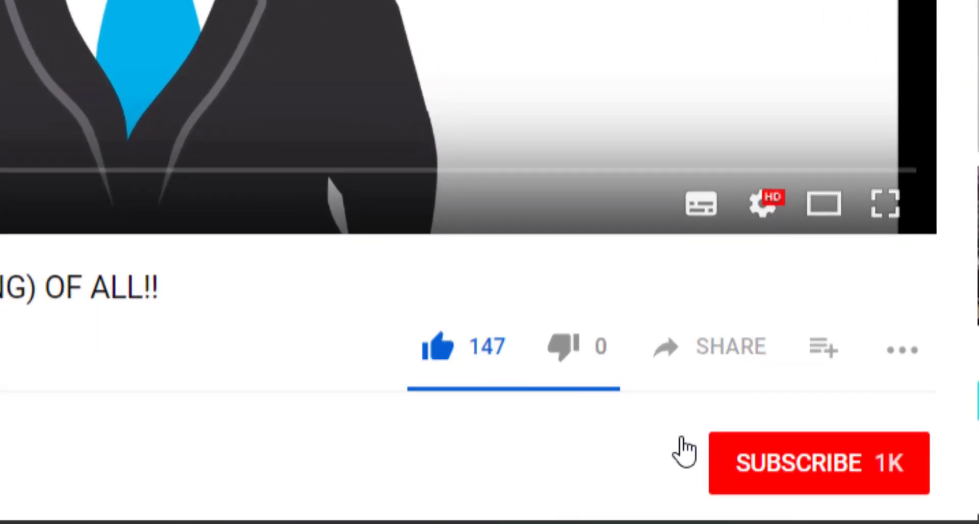
click(770, 462)
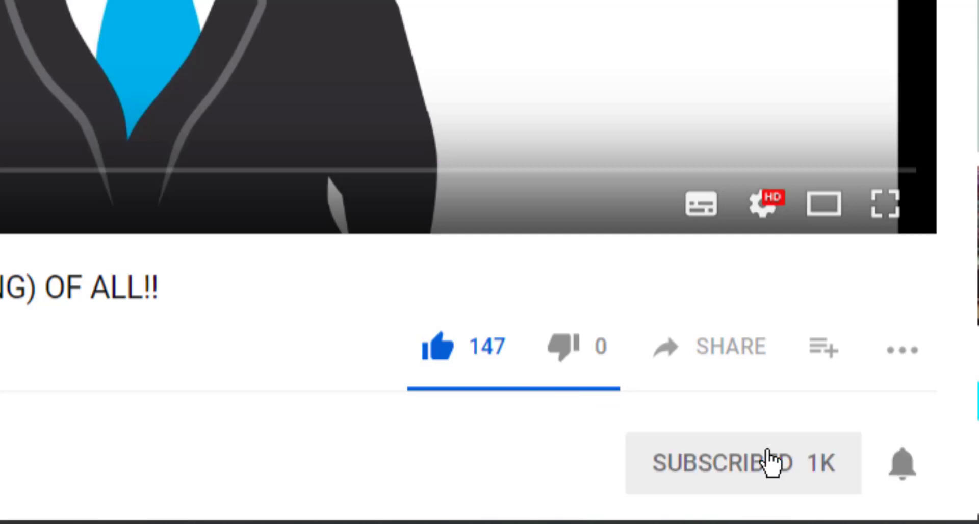
click(902, 465)
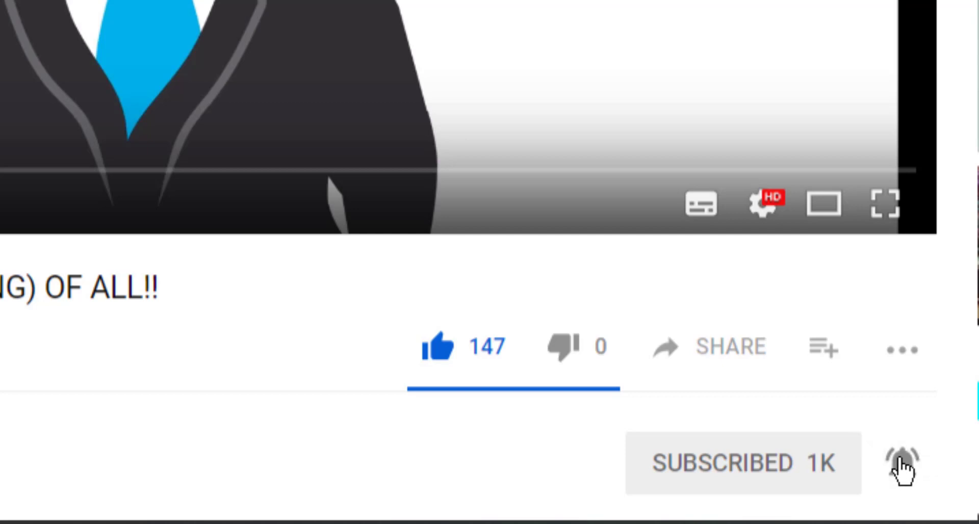